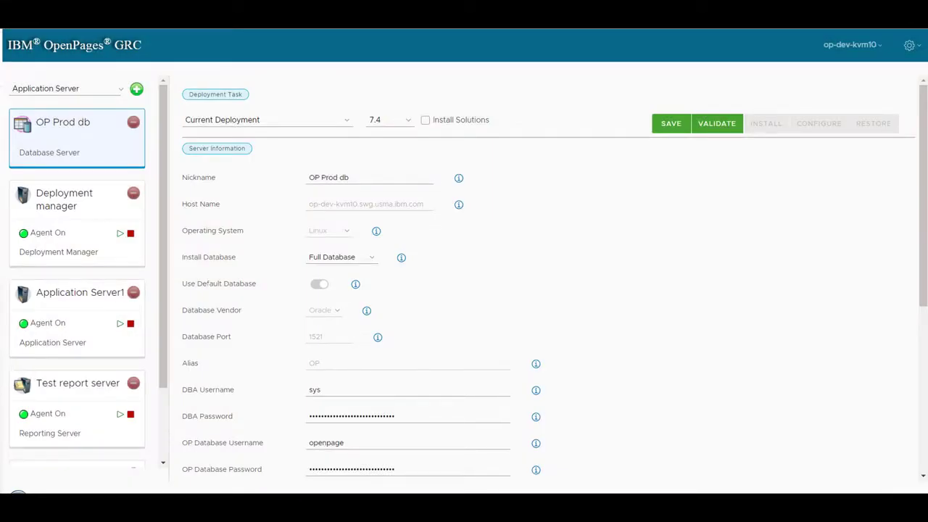
Set the deployment task to File Backup instead of the current deployment
{"action": "left_click", "coordinate": [312, 124]}
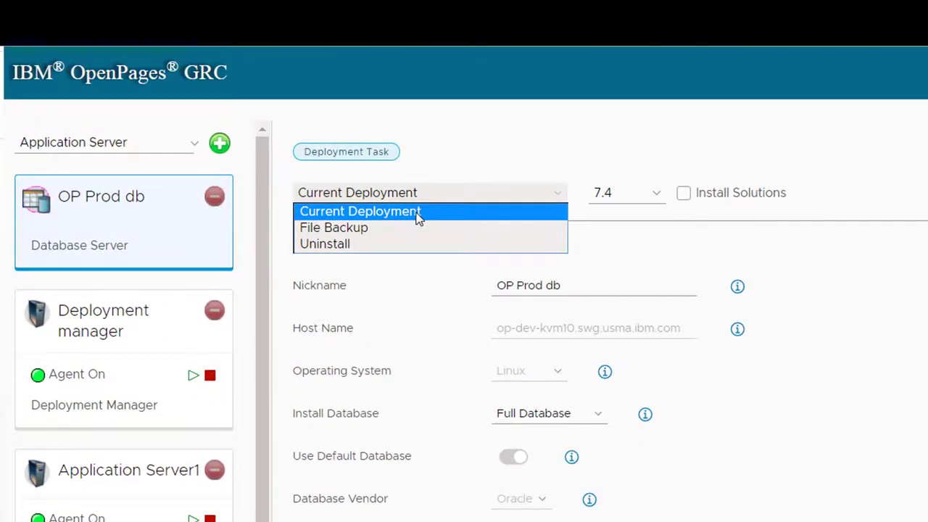
{"action": "left_click", "coordinate": [355, 227]}
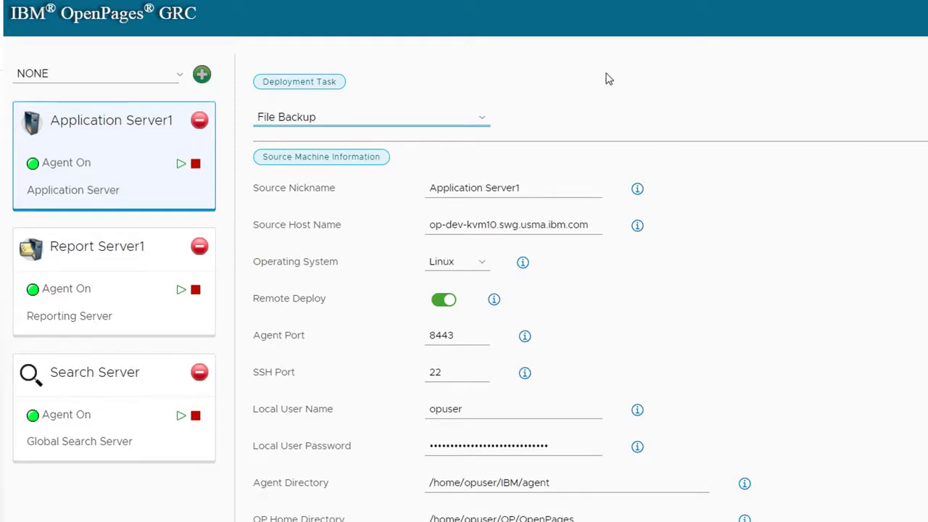
{"action": "left_click", "coordinate": [132, 76]}
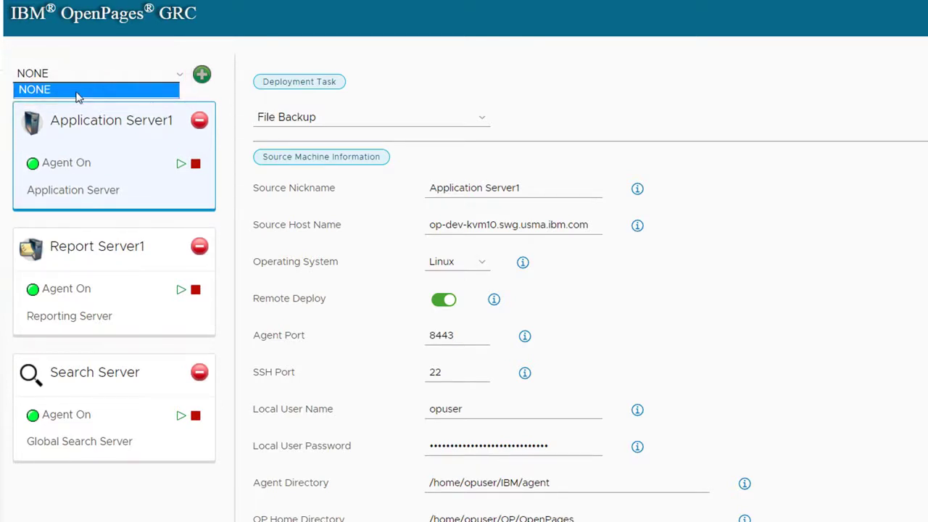
{"action": "left_click", "coordinate": [121, 496]}
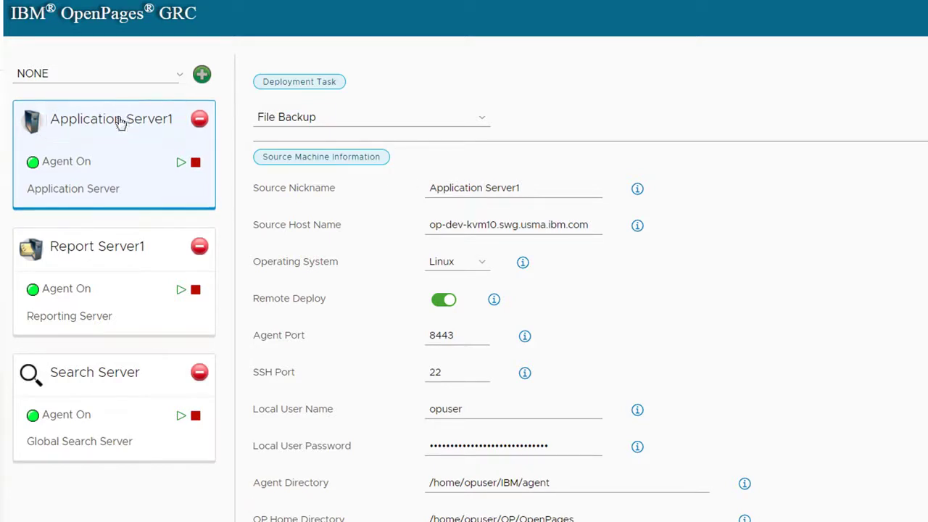
Change the application server's source nickname to Application Backup
{"action": "left_click", "coordinate": [533, 187]}
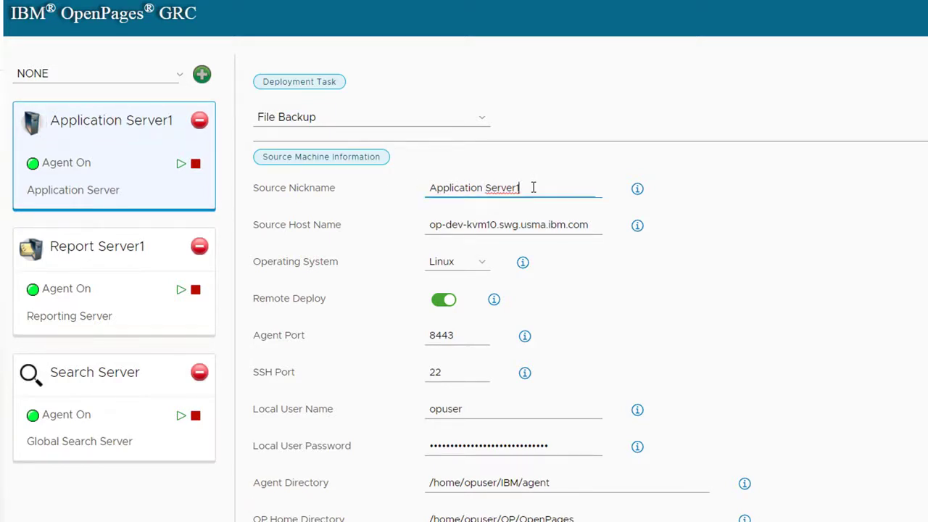
{"action": "key", "text": "BackSpace"}
{"action": "key", "text": "BackSpace"}
{"action": "key", "text": "BackSpace"}
{"action": "key", "text": "BackSpace"}
{"action": "key", "text": "BackSpace"}
{"action": "key", "text": "BackSpace"}
{"action": "key", "text": "BackSpace"}
{"action": "type", "text": "Backup"}
{"action": "left_click", "coordinate": [740, 313]}
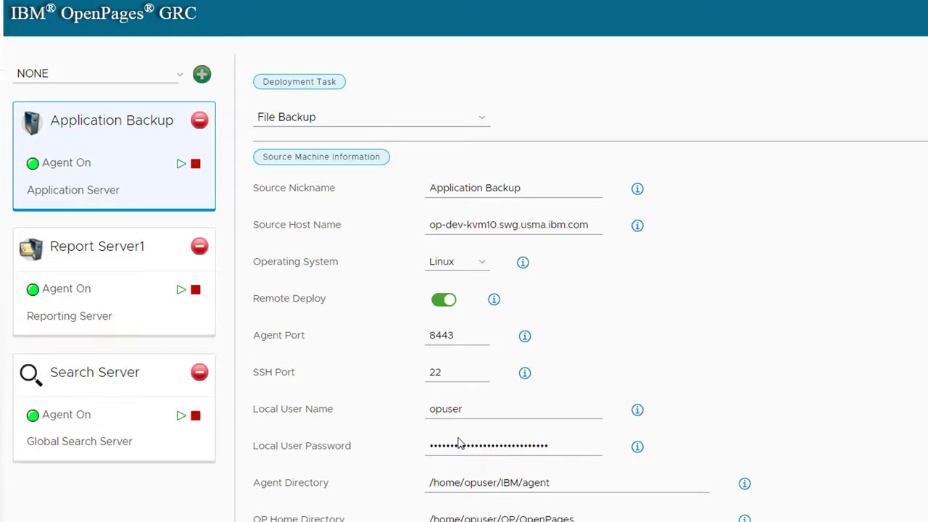
Review the application server's source machine settings and the descriptions of the OP Node Name, Solutions-Sosa-Files and Services-Sosa-Files options
{"action": "scroll", "coordinate": [458, 444], "scroll_direction": "down", "scroll_amount": 3}
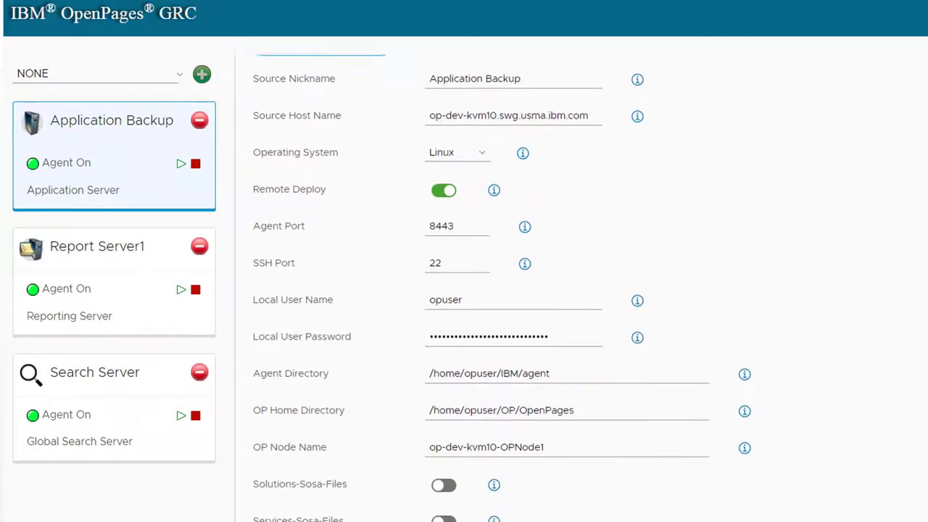
{"action": "scroll", "coordinate": [479, 290], "scroll_direction": "down", "scroll_amount": 3}
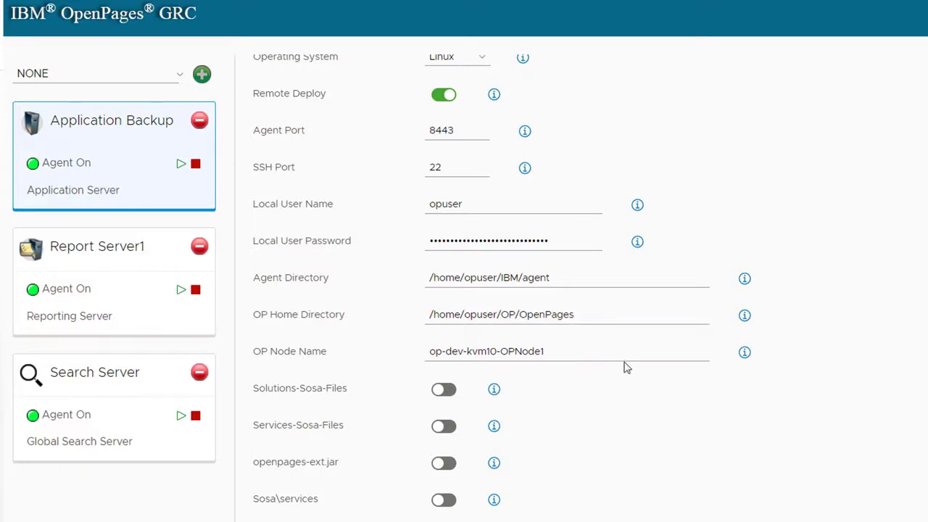
{"action": "mouse_move", "coordinate": [744, 352]}
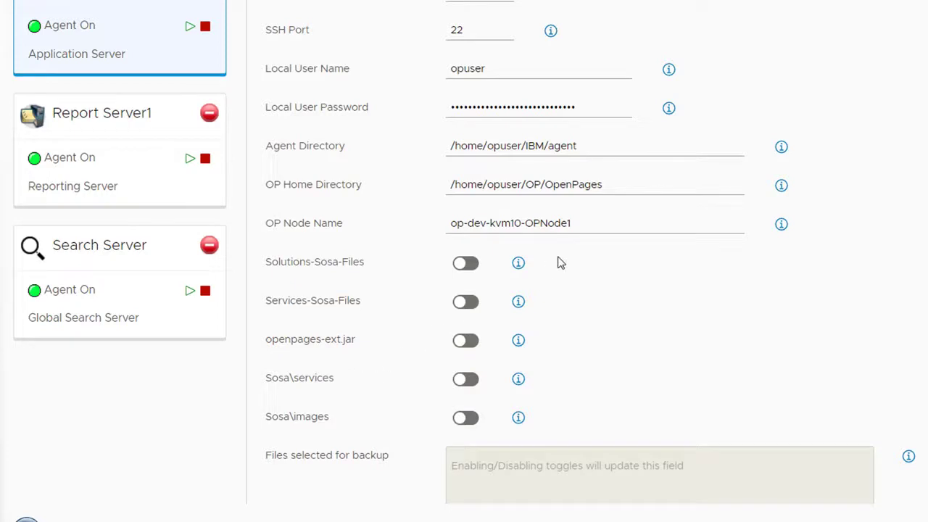
{"action": "mouse_move", "coordinate": [519, 265]}
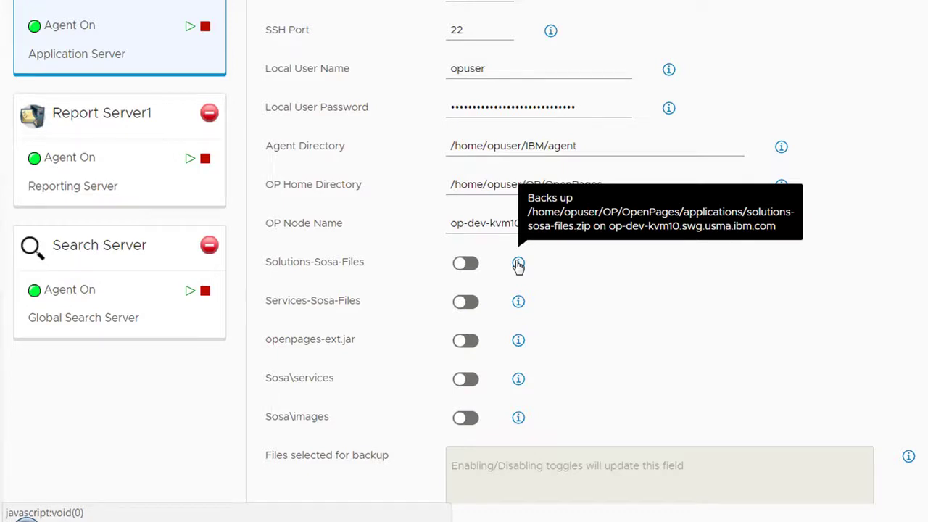
{"action": "mouse_move", "coordinate": [519, 305]}
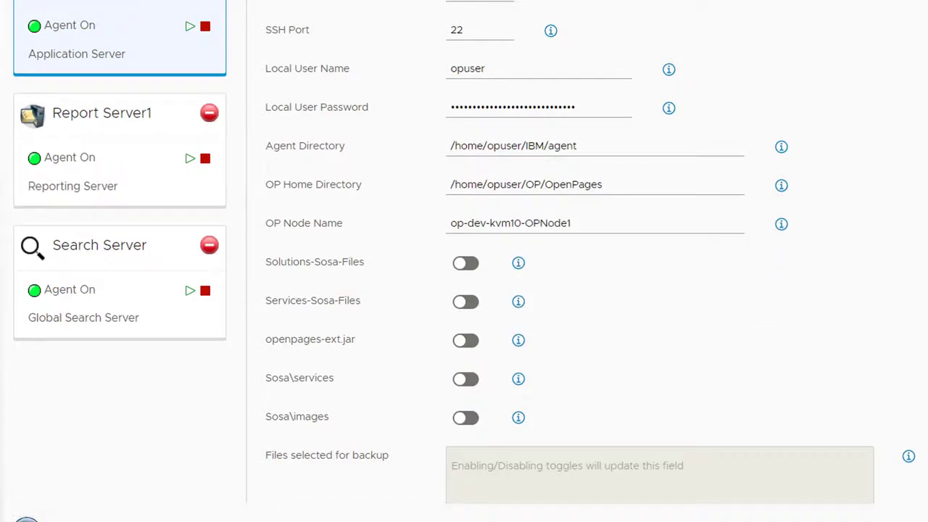
Include Services-Sosa-Files, Sosa\services and Sosa\images in the application server's files selected for backup
{"action": "scroll", "coordinate": [591, 236], "scroll_direction": "down", "scroll_amount": 3}
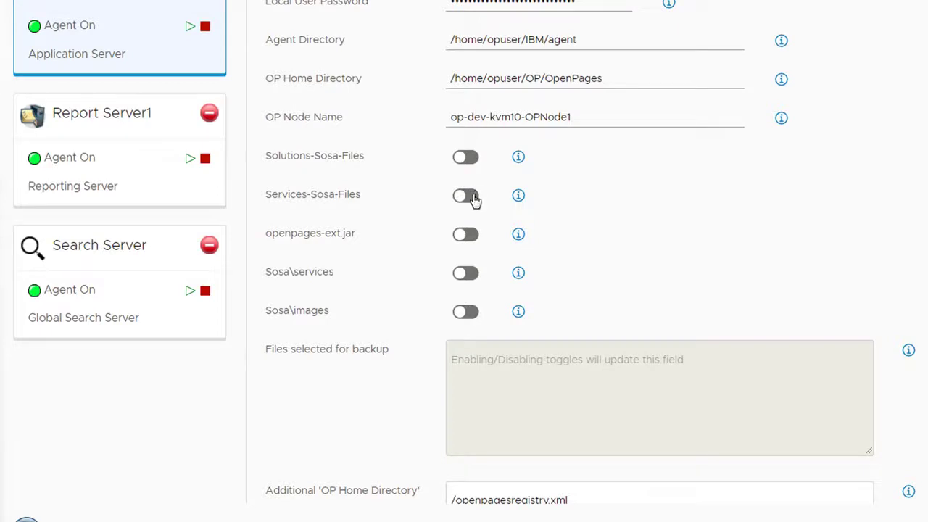
{"action": "left_click", "coordinate": [467, 196]}
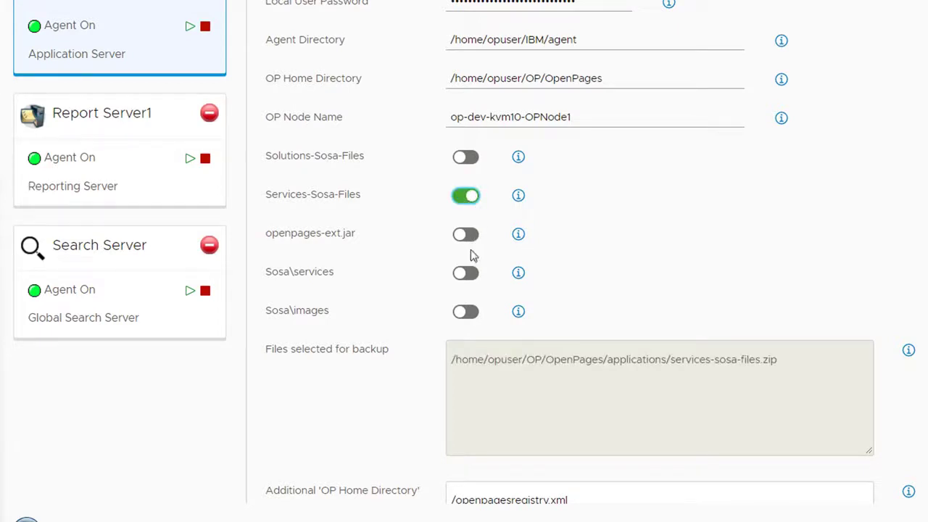
{"action": "left_click", "coordinate": [471, 278]}
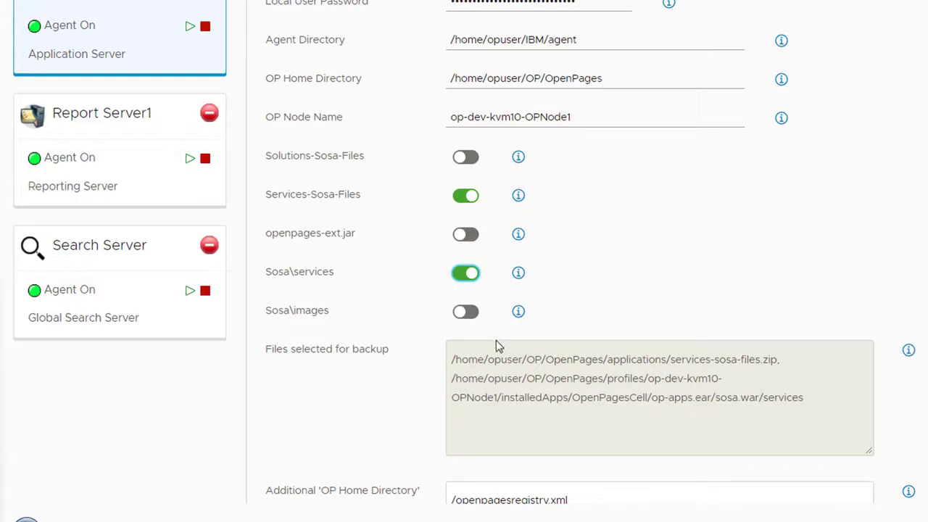
{"action": "left_click", "coordinate": [463, 279]}
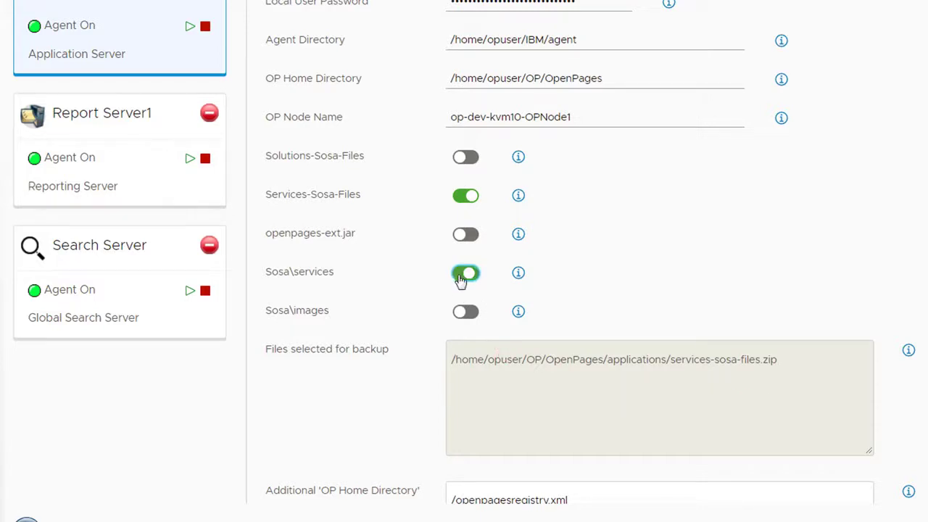
{"action": "left_click", "coordinate": [469, 277]}
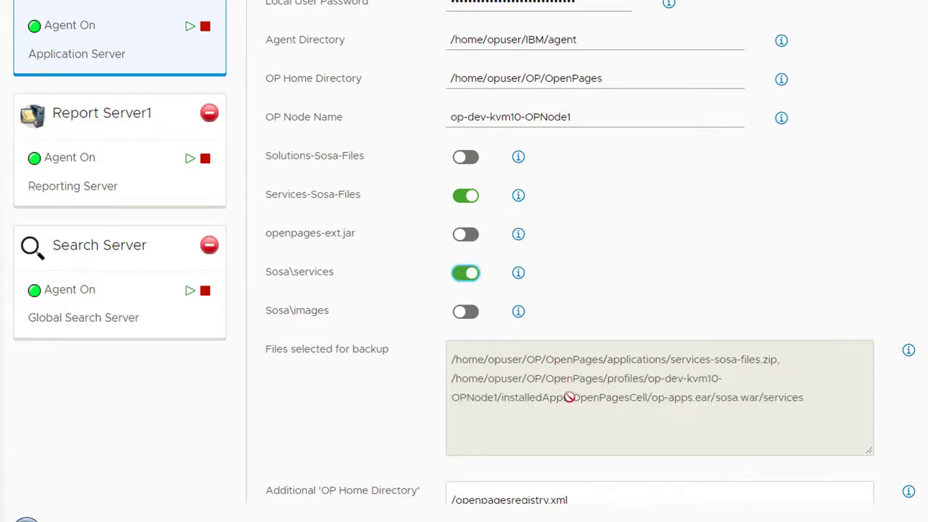
{"action": "scroll", "coordinate": [591, 248], "scroll_direction": "down", "scroll_amount": 3}
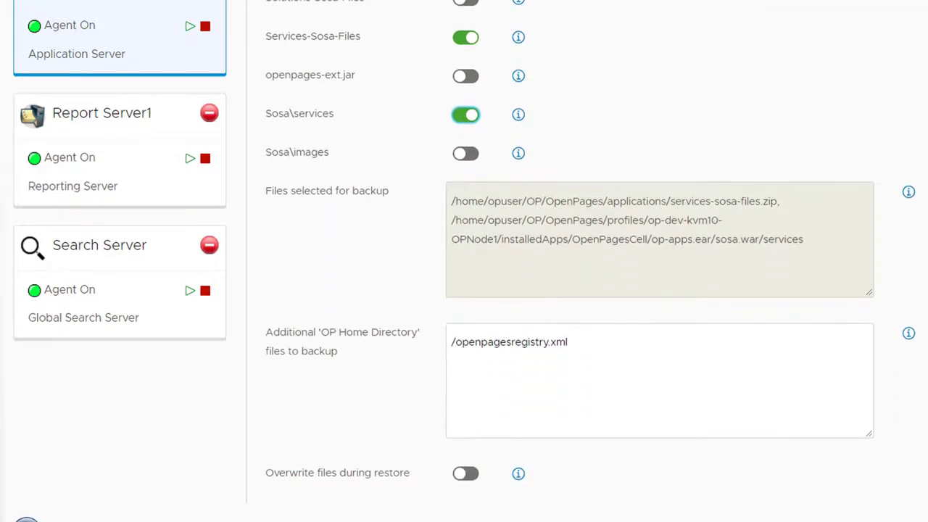
{"action": "left_click", "coordinate": [468, 160]}
{"action": "left_click", "coordinate": [469, 158]}
{"action": "left_click", "coordinate": [469, 158]}
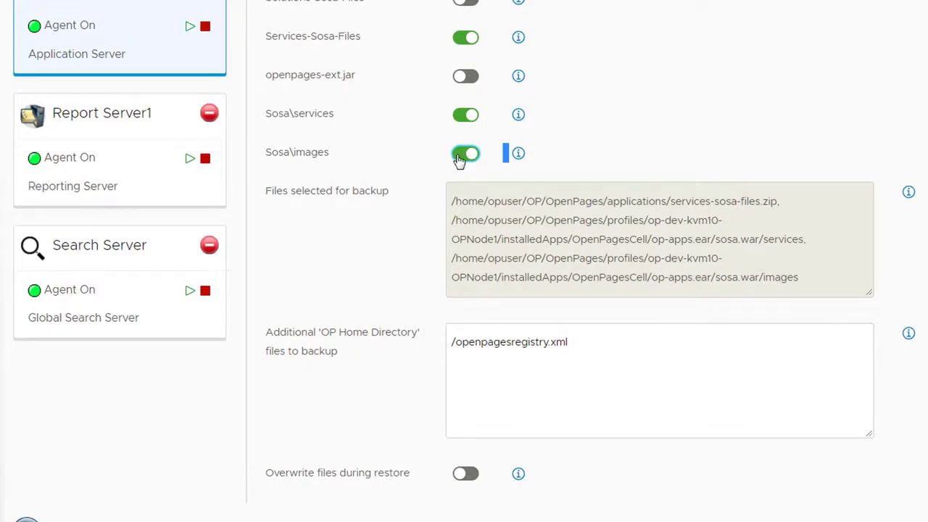
Turn off Sosa\images, Sosa\services and Services-Sosa-Files for the application server's backup
{"action": "left_click", "coordinate": [463, 154]}
{"action": "left_click", "coordinate": [461, 116]}
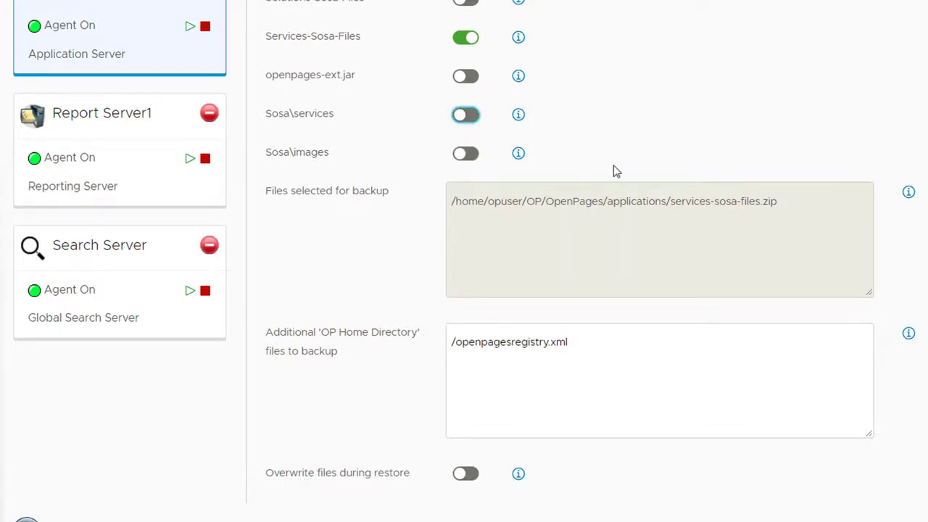
{"action": "left_click", "coordinate": [461, 38]}
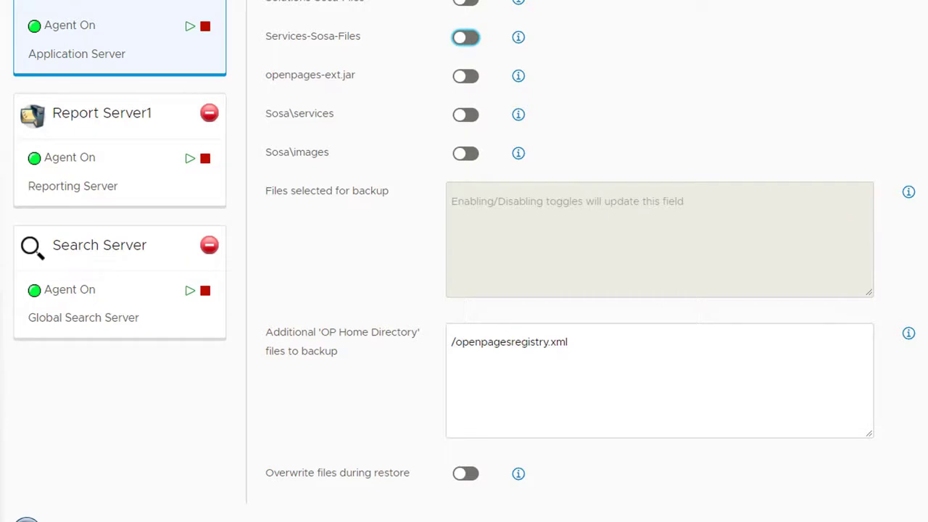
Append a comma and /OPSearch after /openpagesregistry.xml in the additional OP Home Directory files to back up
{"action": "scroll", "coordinate": [591, 241], "scroll_direction": "down", "scroll_amount": 1}
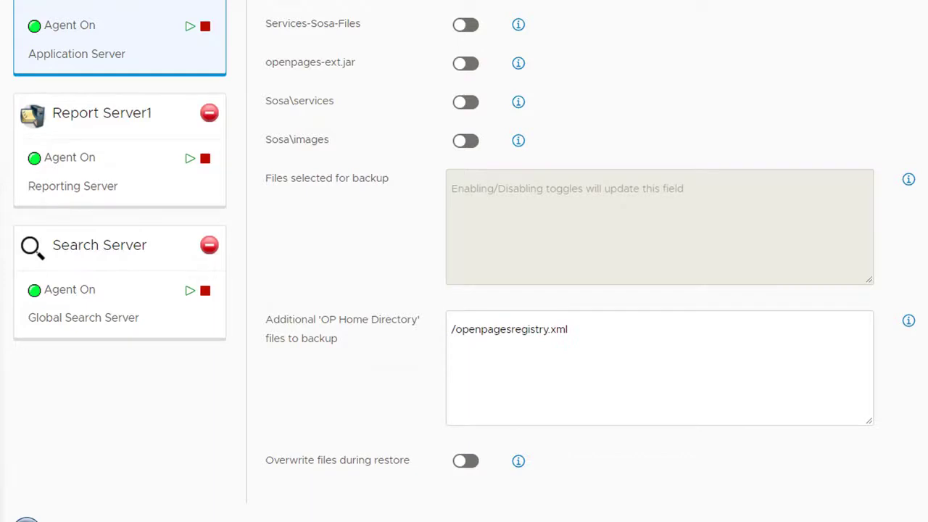
{"action": "scroll", "coordinate": [812, 264], "scroll_direction": "up", "scroll_amount": 1}
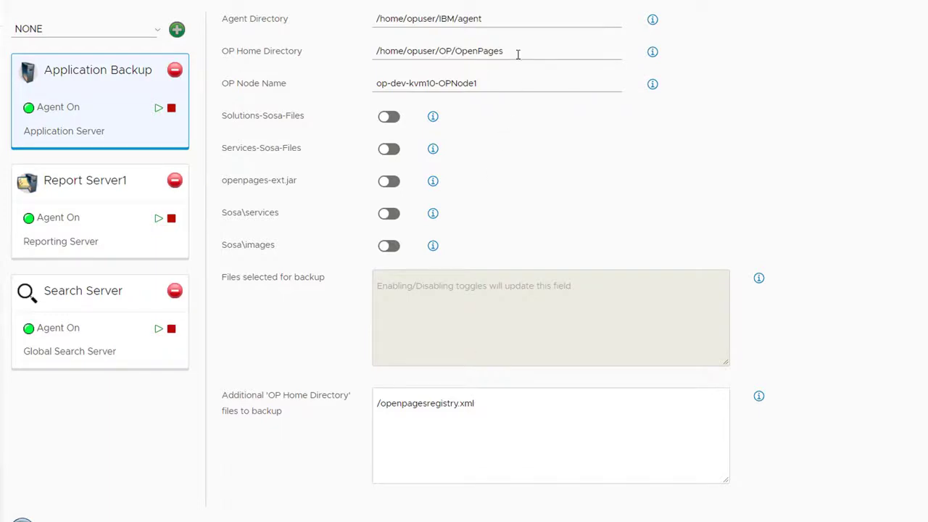
{"action": "left_click_drag", "start_coordinate": [518, 54], "coordinate": [378, 58]}
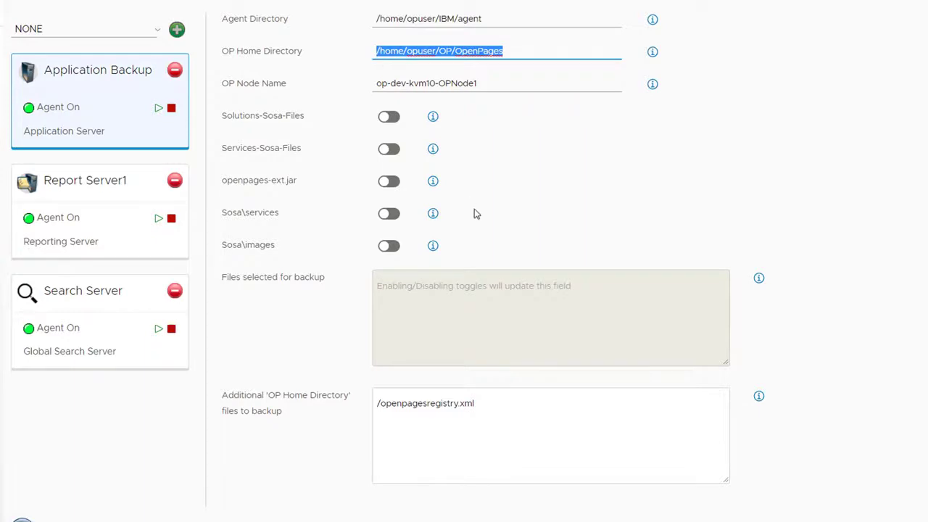
{"action": "left_click", "coordinate": [505, 402]}
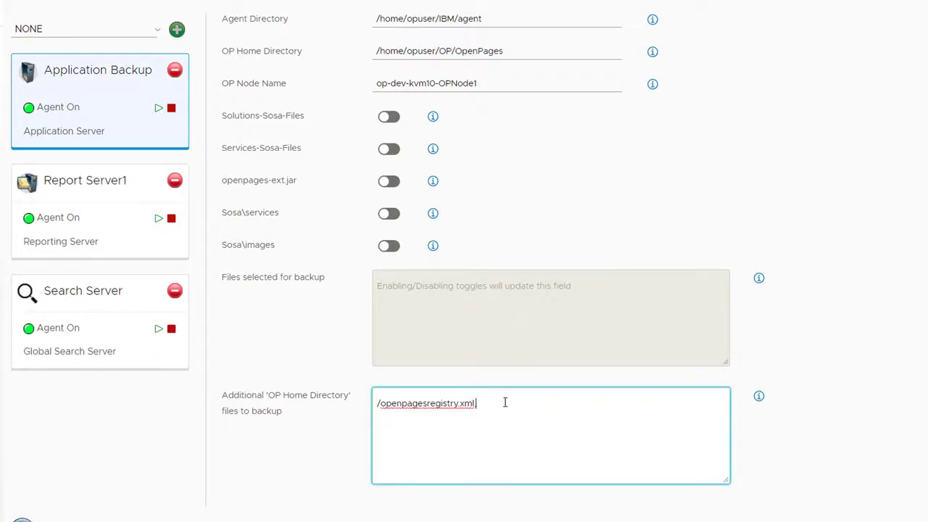
{"action": "type", "text": ","}
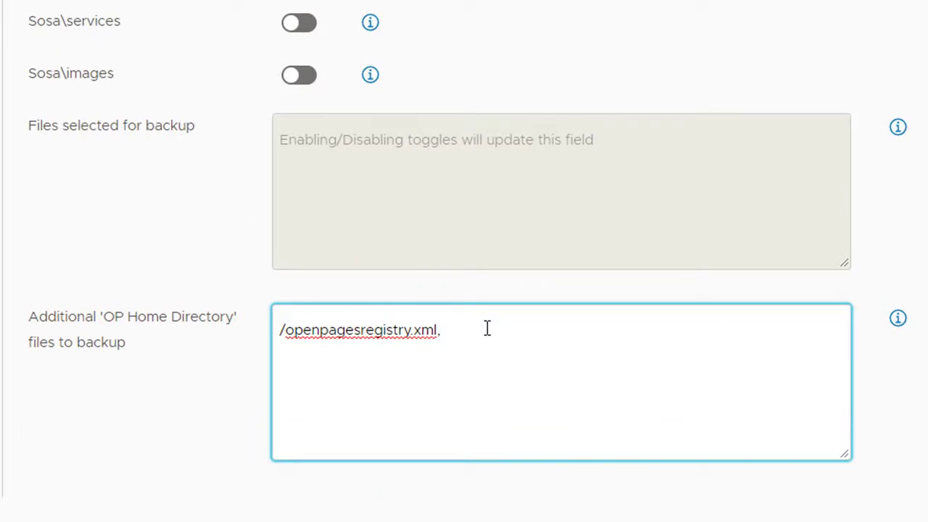
{"action": "type", "text": " /OPSearch"}
Remove the added /OPSearch entry and its comma, leaving only /openpagesregistry.xml in the additional files to back up
{"action": "key", "text": "BackSpace"}
{"action": "key", "text": "BackSpace"}
{"action": "key", "text": "BackSpace"}
{"action": "key", "text": "BackSpace"}
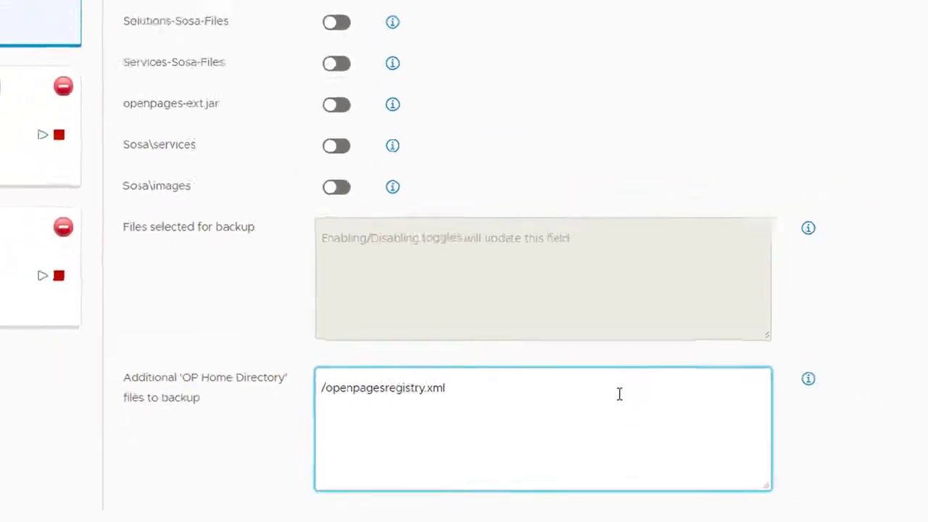
{"action": "left_click", "coordinate": [766, 429]}
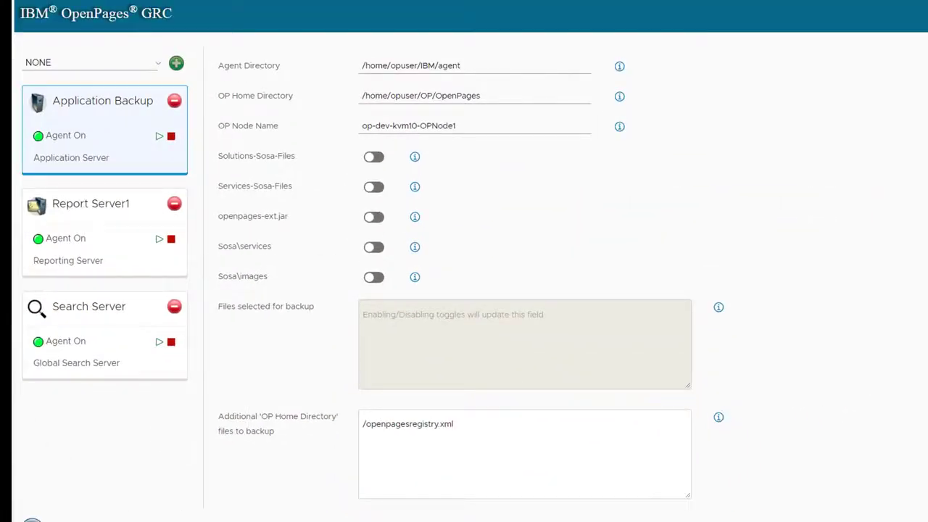
Open the Report Server1 backup settings and review the descriptions of its Cognos Branding, Reports Deployment and Model Query Subjects options
{"action": "scroll", "coordinate": [566, 290], "scroll_direction": "up", "scroll_amount": 5}
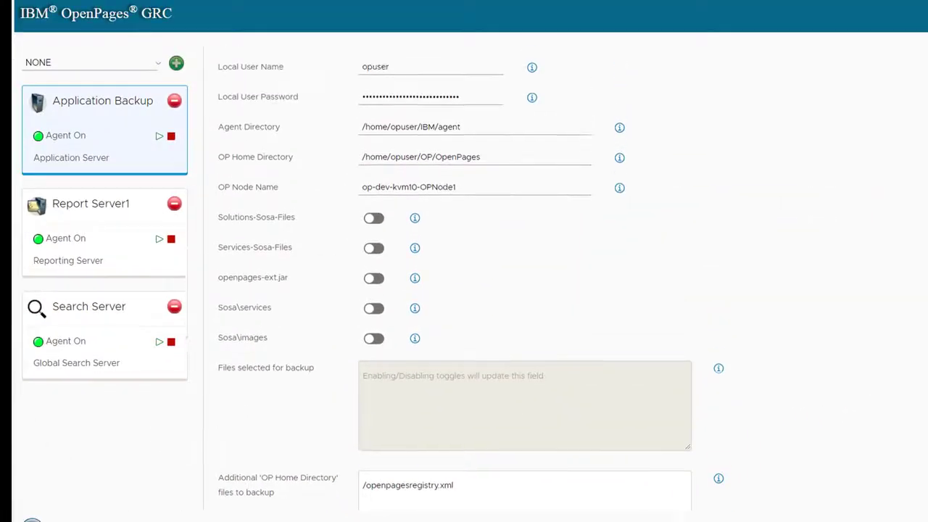
{"action": "left_click", "coordinate": [68, 210]}
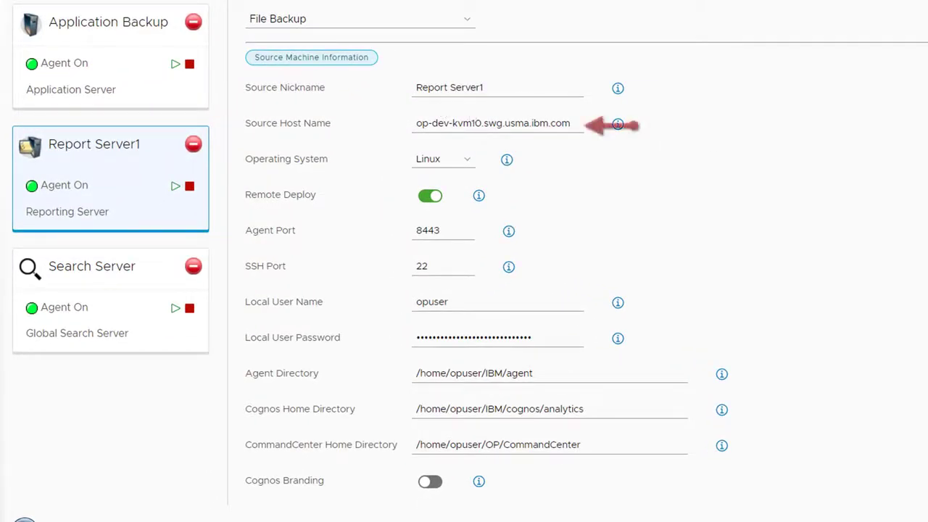
{"action": "scroll", "coordinate": [768, 129], "scroll_direction": "down", "scroll_amount": 3}
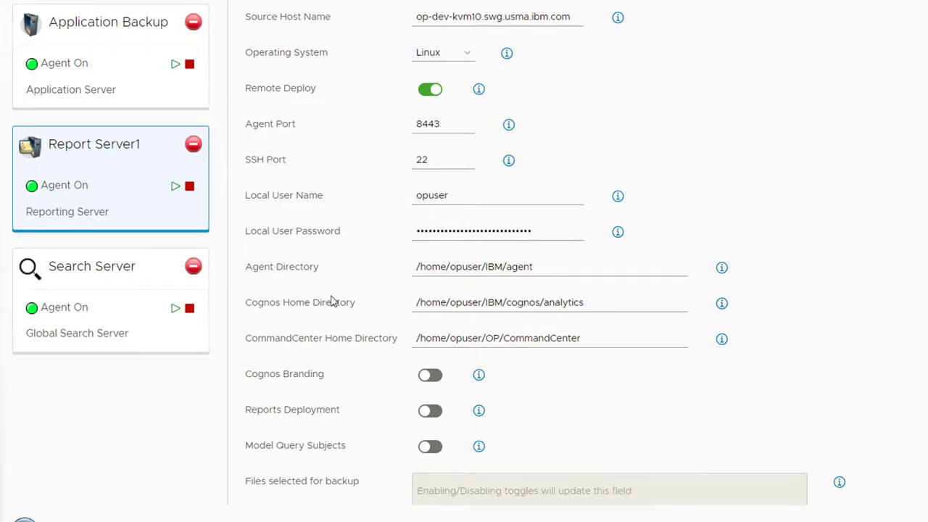
{"action": "scroll", "coordinate": [609, 290], "scroll_direction": "down", "scroll_amount": 2}
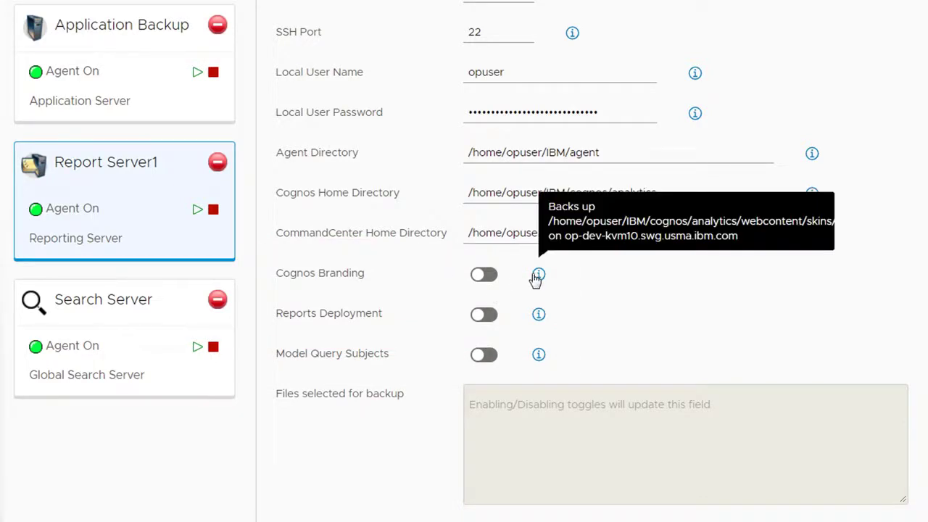
{"action": "mouse_move", "coordinate": [538, 319]}
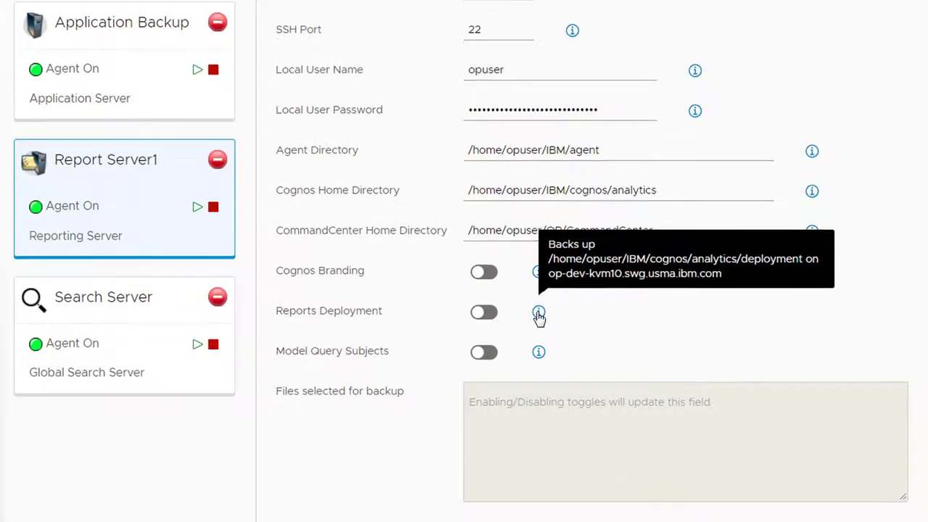
{"action": "mouse_move", "coordinate": [538, 359]}
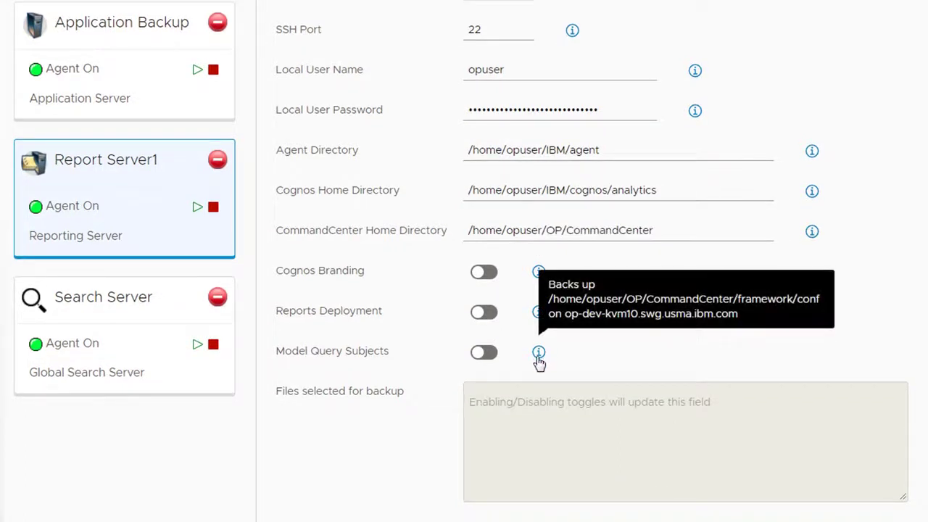
Include Reports Deployment, Cognos Branding and Model Query Subjects in the files selected for the reporting server backup
{"action": "left_click", "coordinate": [488, 316]}
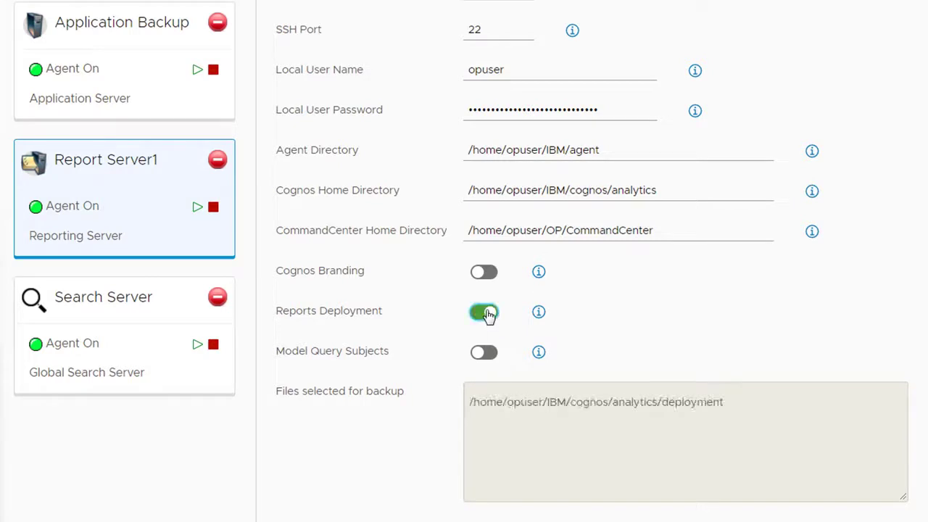
{"action": "left_click", "coordinate": [489, 282]}
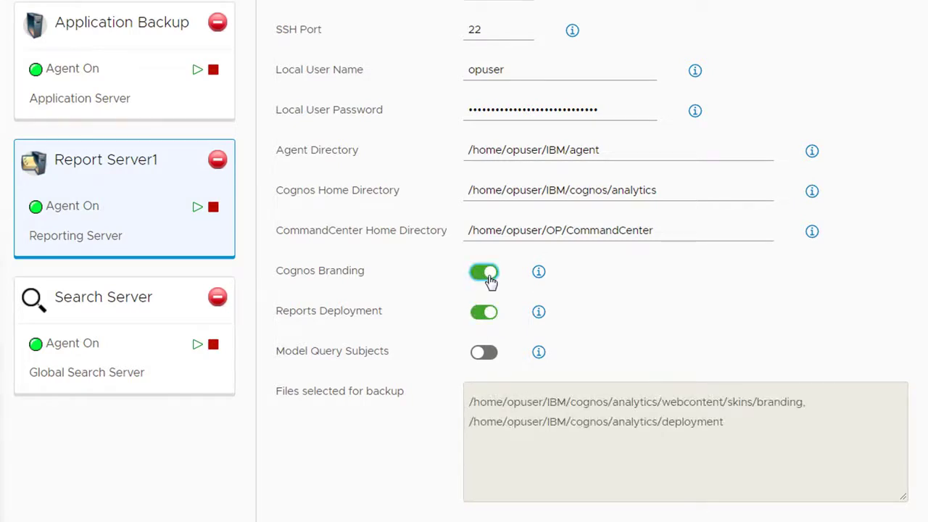
{"action": "left_click", "coordinate": [488, 358]}
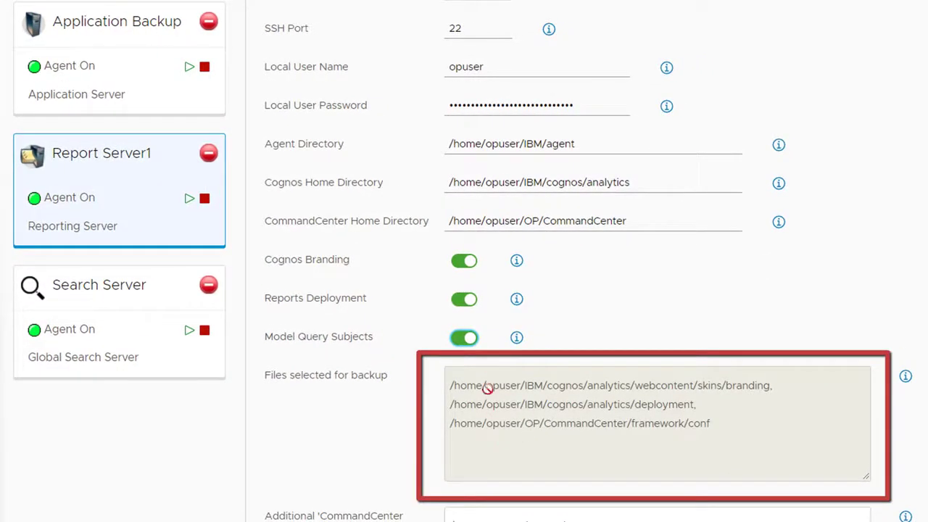
Exclude Model Query Subjects, Reports Deployment and Cognos Branding from the files selected for the Report Server1 backup
{"action": "left_click", "coordinate": [461, 338]}
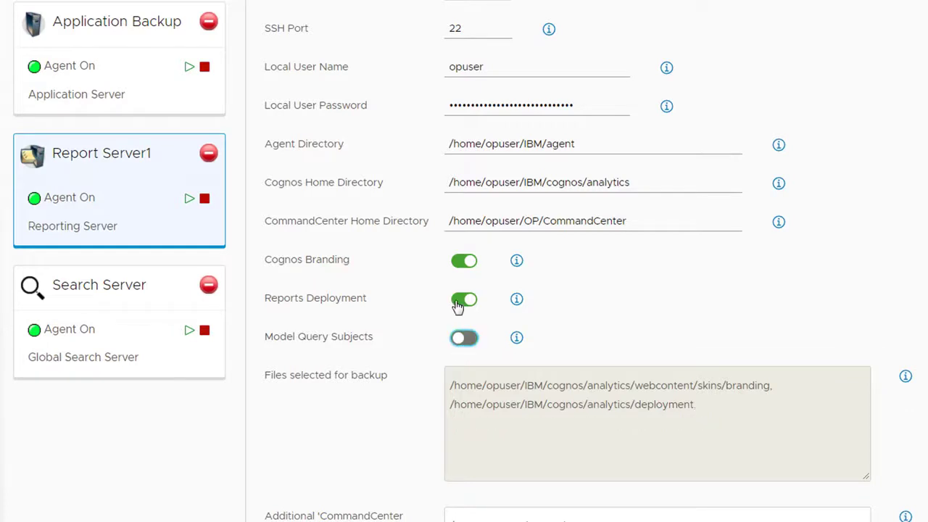
{"action": "left_click", "coordinate": [458, 298]}
{"action": "left_click", "coordinate": [461, 262]}
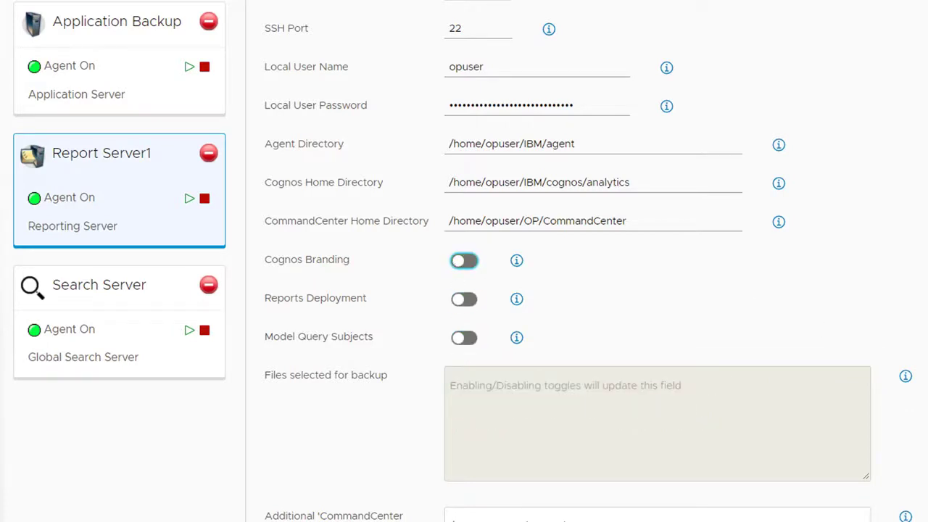
Examine the additional CommandCenter Home Directory files entry and the CommandCenter home path it refers to
{"action": "scroll", "coordinate": [589, 261], "scroll_direction": "down", "scroll_amount": 2}
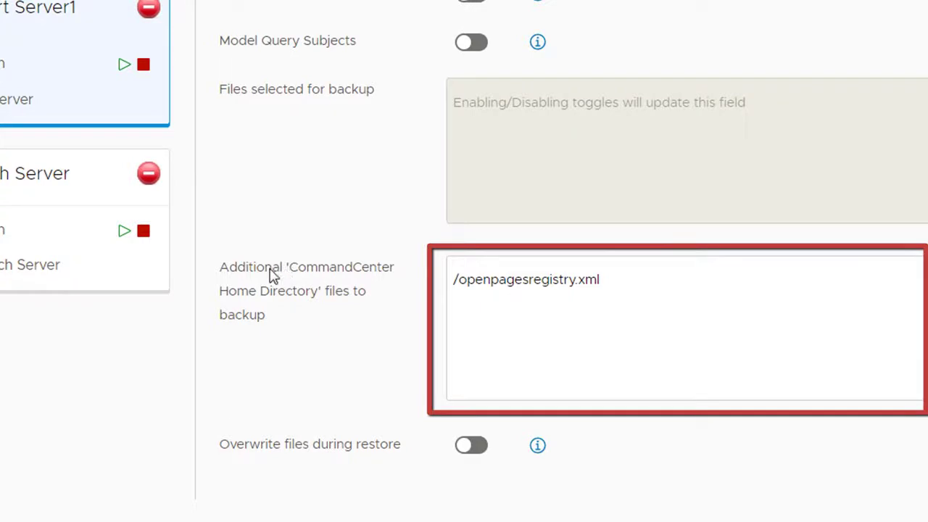
{"action": "left_click", "coordinate": [522, 299]}
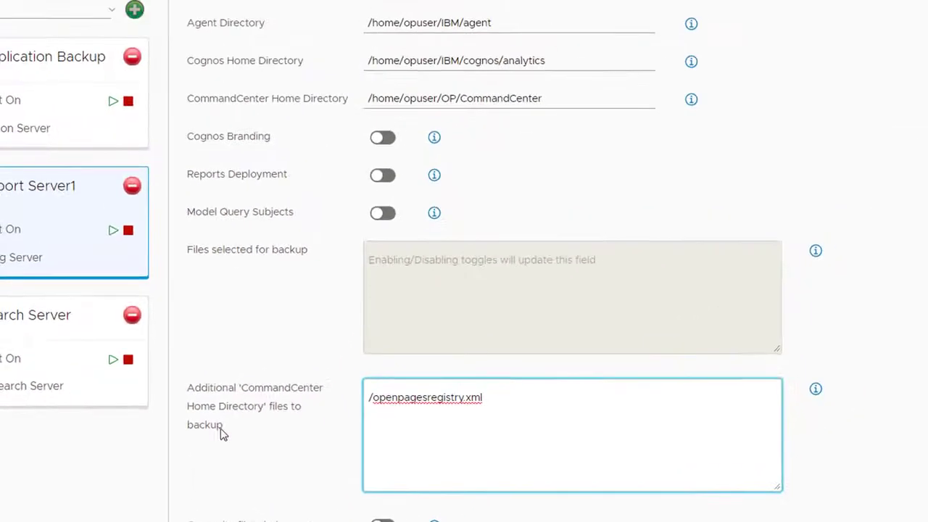
{"action": "left_click", "coordinate": [566, 97]}
{"action": "left_click_drag", "start_coordinate": [565, 97], "coordinate": [371, 103]}
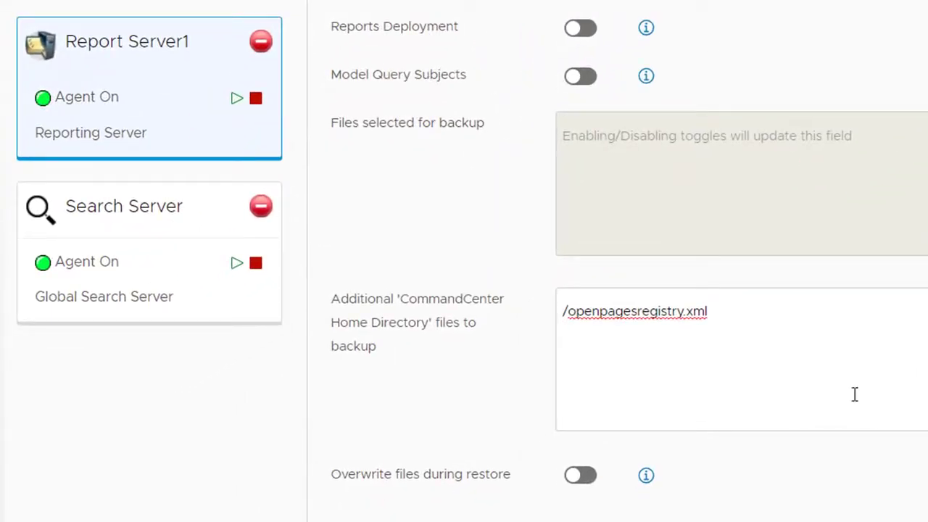
Enable overwriting files during restore for Report Server1, disable it again and check the option's description
{"action": "left_click", "coordinate": [586, 478]}
{"action": "left_click", "coordinate": [578, 480]}
{"action": "mouse_move", "coordinate": [646, 480]}
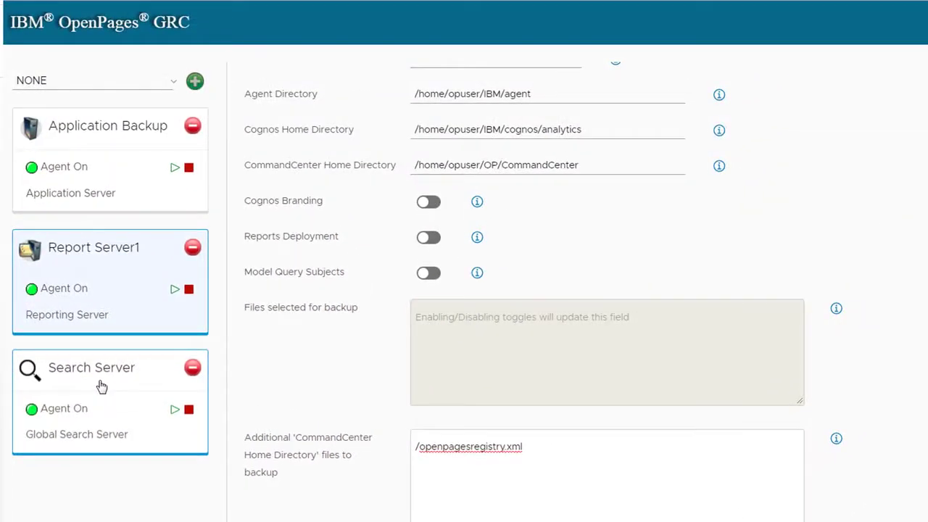
Open the Search Server backup settings and review the descriptions of its Global Search Properties and Global Search Index options
{"action": "left_click", "coordinate": [101, 387]}
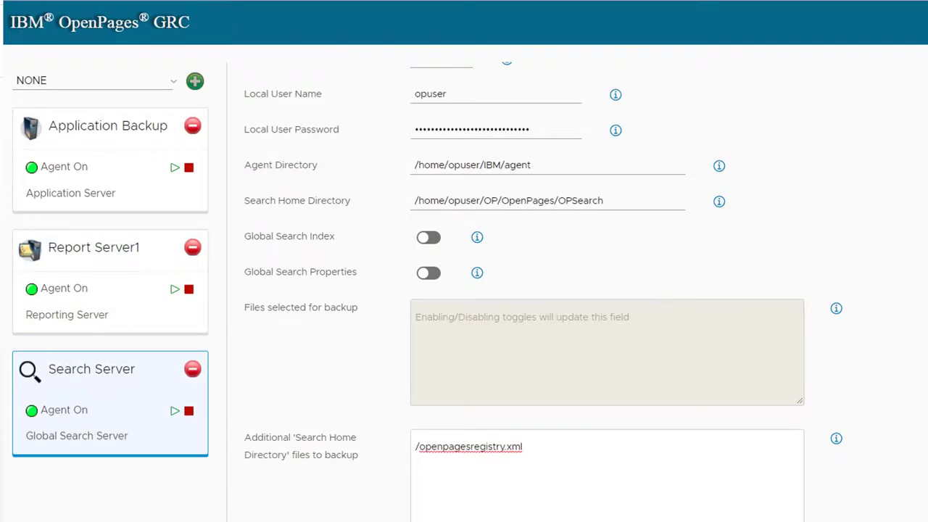
{"action": "scroll", "coordinate": [580, 290], "scroll_direction": "up", "scroll_amount": 5}
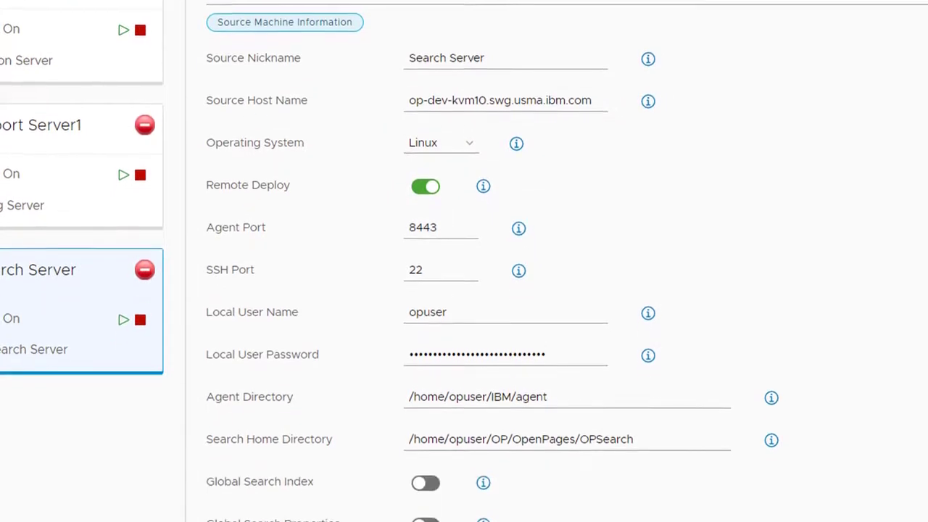
{"action": "scroll", "coordinate": [529, 290], "scroll_direction": "down", "scroll_amount": 4}
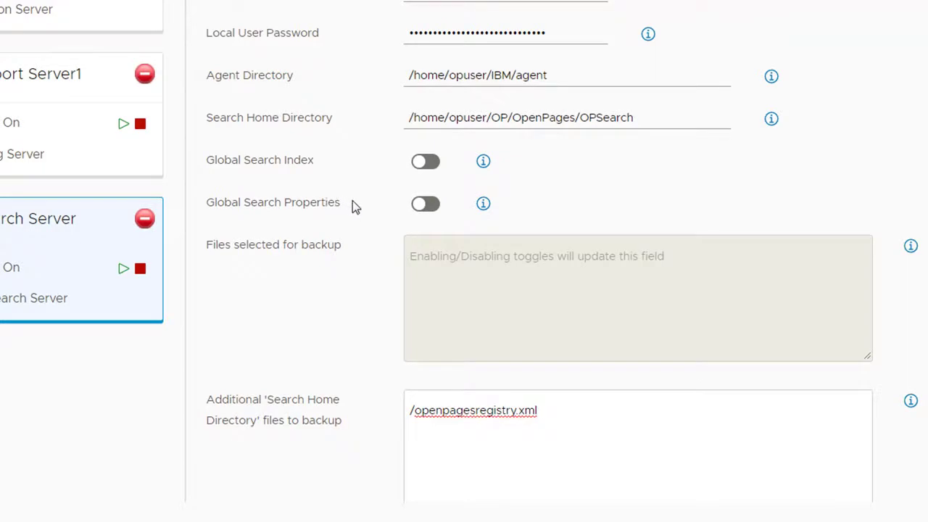
{"action": "mouse_move", "coordinate": [483, 204]}
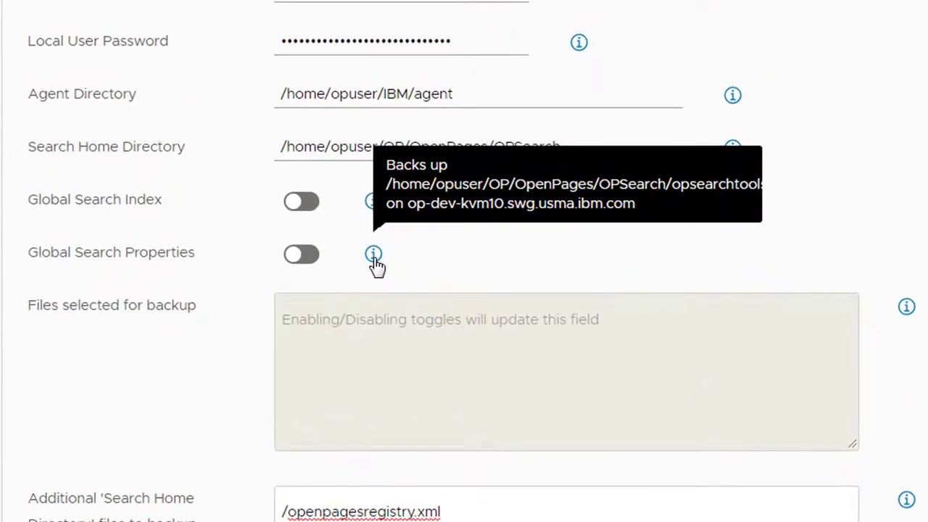
{"action": "mouse_move", "coordinate": [374, 210]}
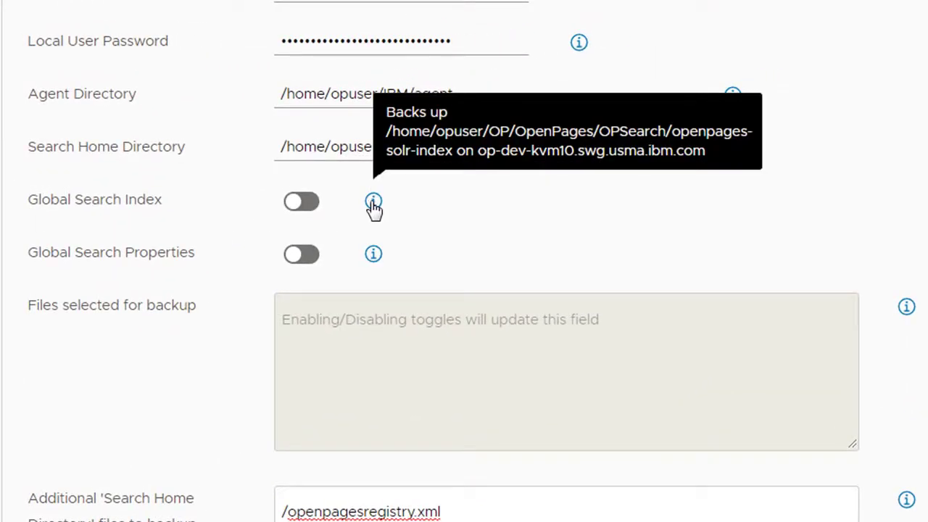
Include Global Search Properties and Global Search Index in the Search Server backup, and exclude both again
{"action": "left_click", "coordinate": [314, 263]}
{"action": "left_click", "coordinate": [308, 208]}
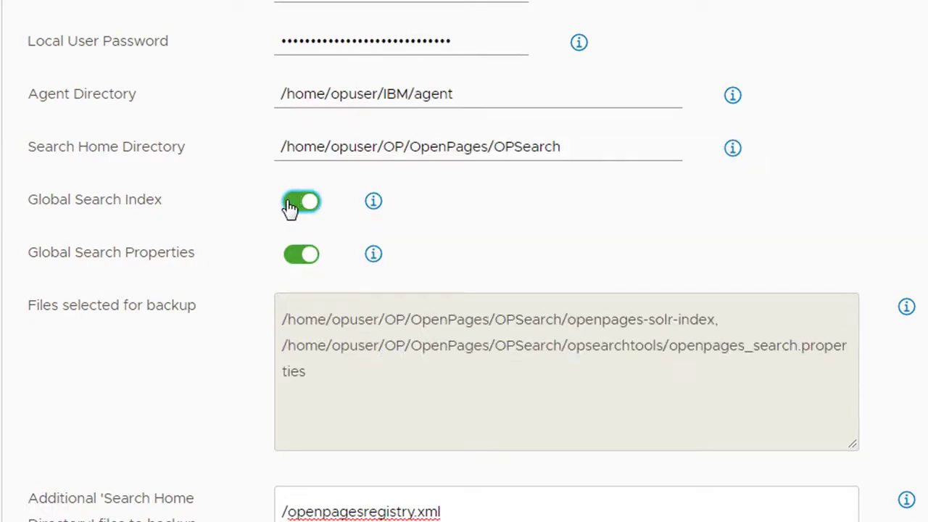
{"action": "left_click", "coordinate": [292, 207]}
{"action": "left_click", "coordinate": [298, 255]}
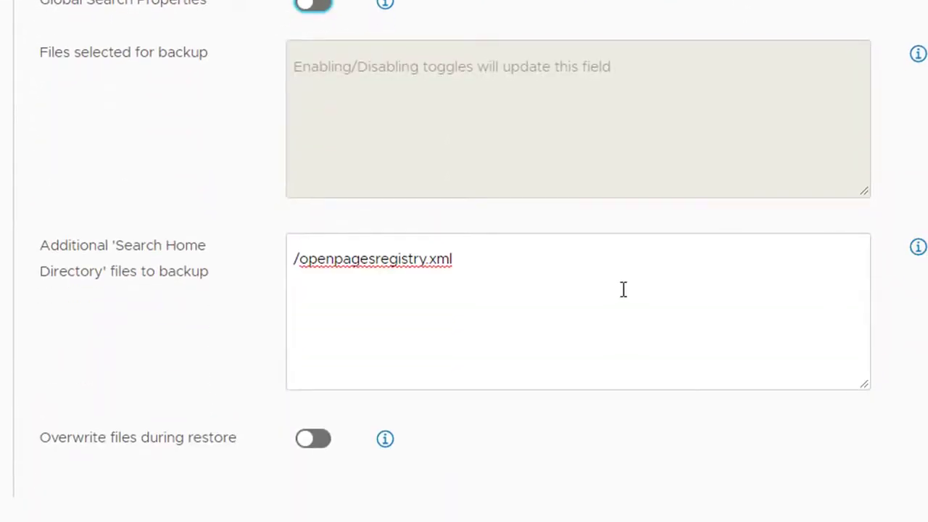
Run the file backup for the application, reporting and search servers and acknowledge the completion message
{"action": "left_click", "coordinate": [500, 323]}
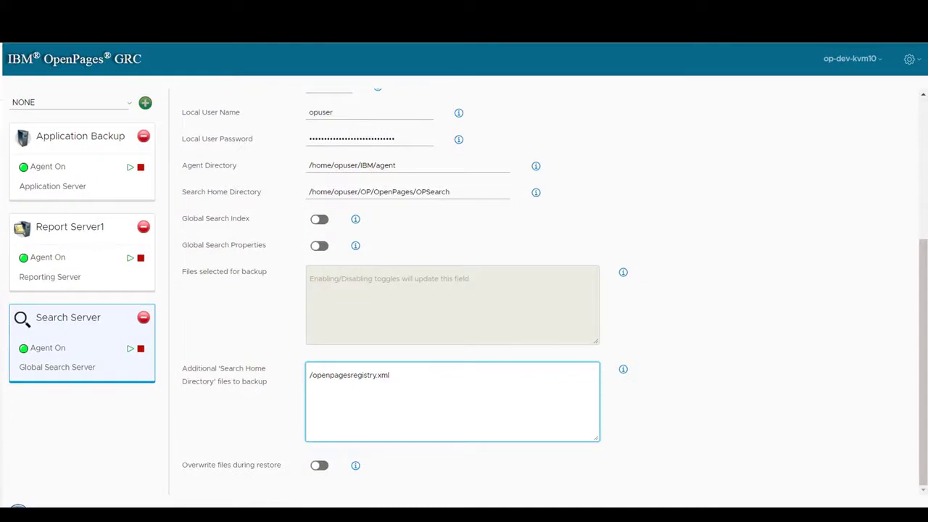
{"action": "left_click_drag", "start_coordinate": [925, 300], "coordinate": [922, 164]}
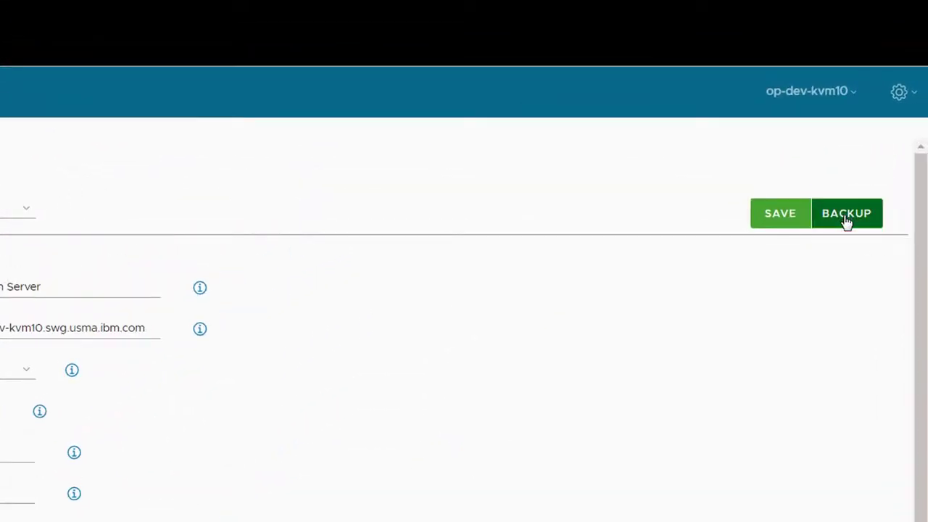
{"action": "left_click", "coordinate": [847, 217]}
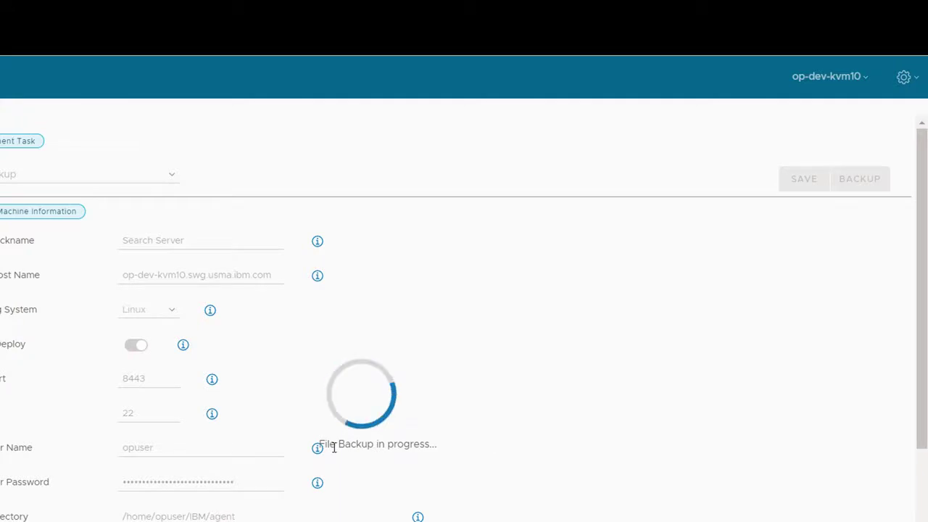
{"action": "left_click_drag", "start_coordinate": [924, 309], "coordinate": [923, 322]}
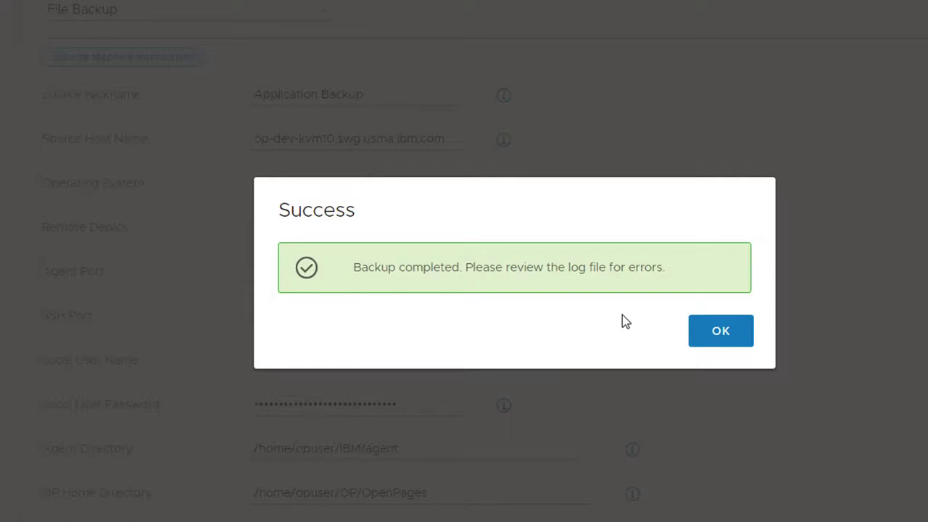
{"action": "left_click", "coordinate": [718, 334]}
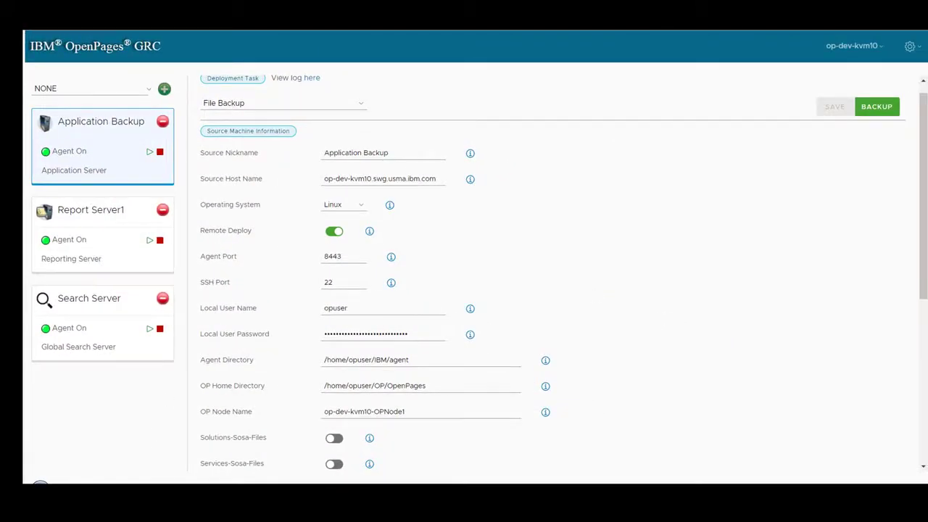
Switch to the installer machine's remote file browser and open /opt/IBM/OP_7.4_Installer from the root folder
{"action": "mouse_move", "coordinate": [164, 496]}
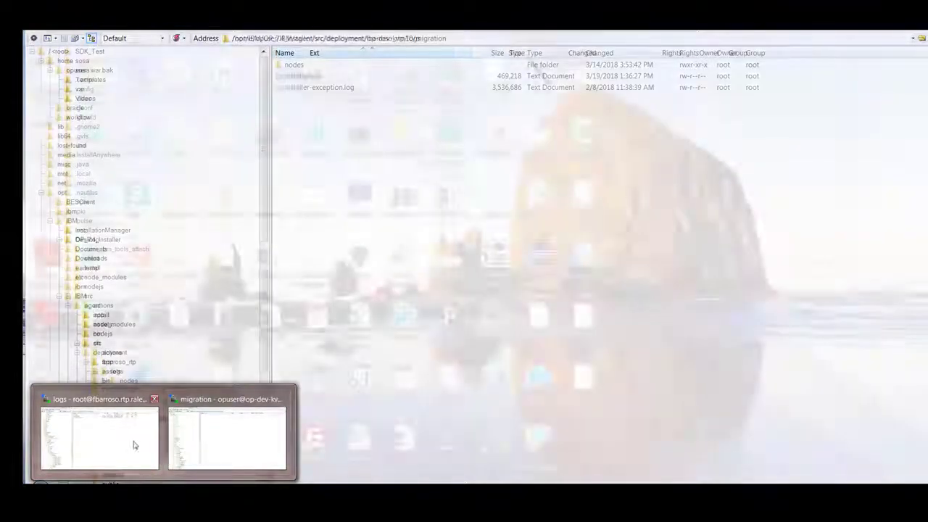
{"action": "left_click", "coordinate": [133, 440]}
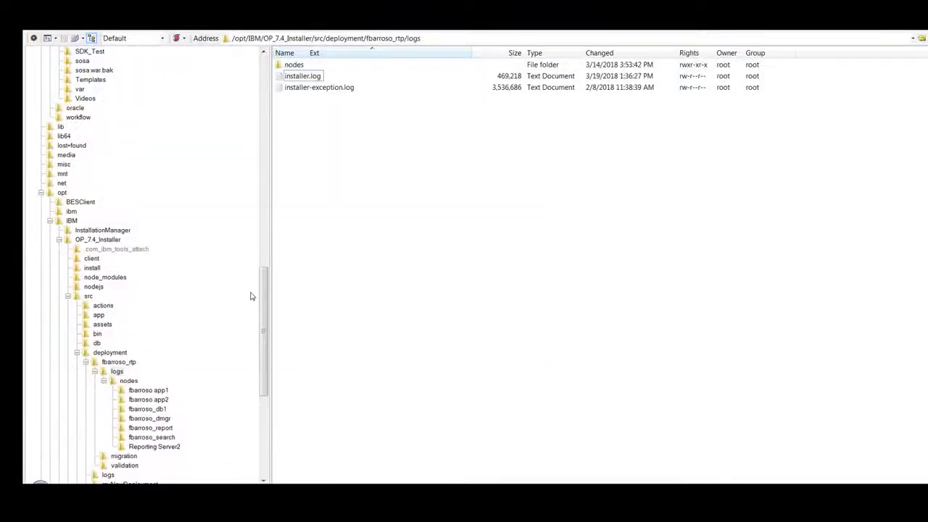
{"action": "left_click_drag", "start_coordinate": [264, 327], "coordinate": [285, 102]}
{"action": "left_click", "coordinate": [64, 50]}
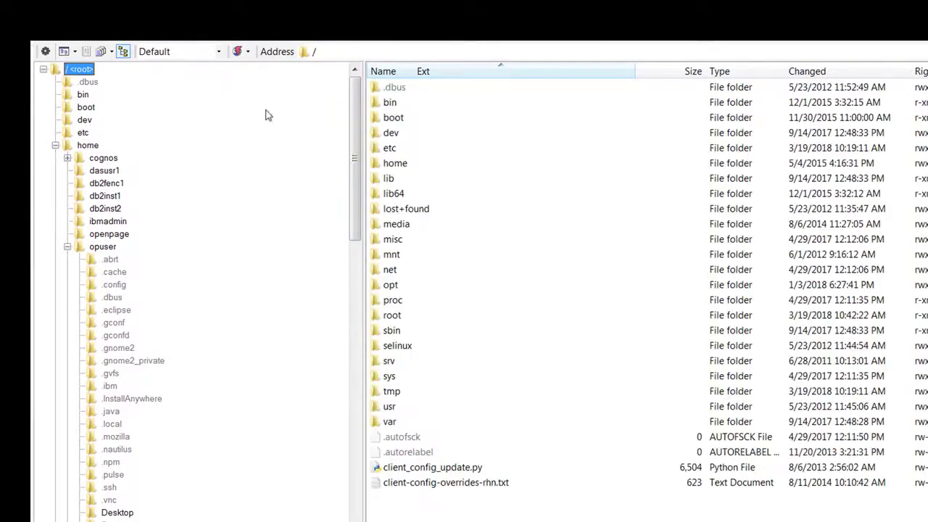
{"action": "double_click", "coordinate": [391, 285]}
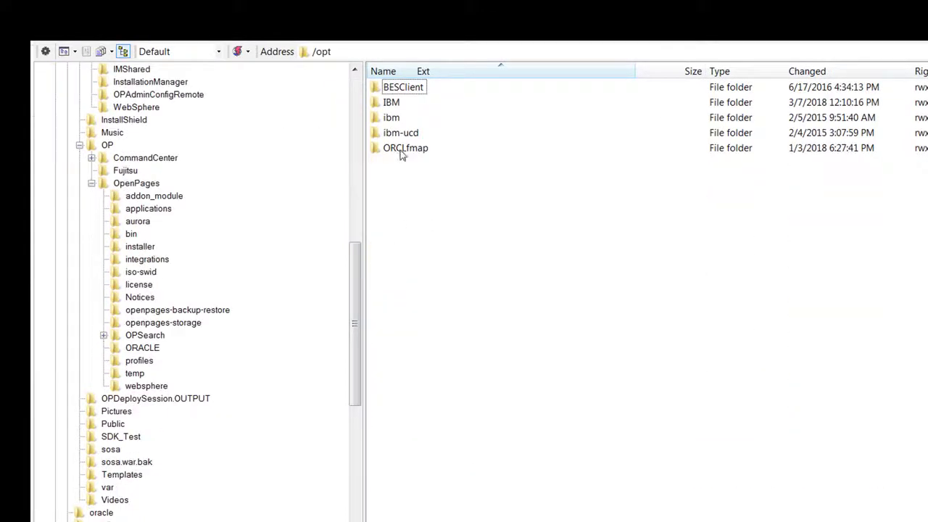
{"action": "double_click", "coordinate": [391, 102]}
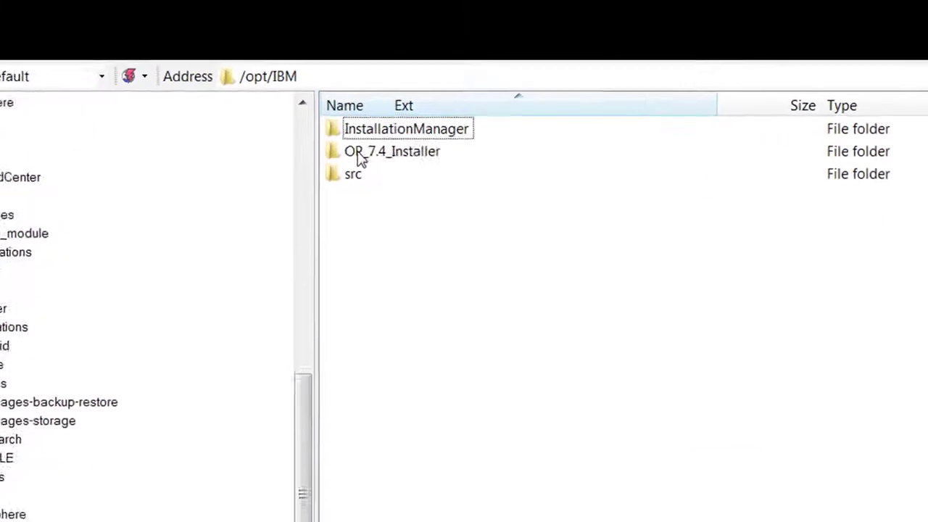
{"action": "double_click", "coordinate": [360, 154]}
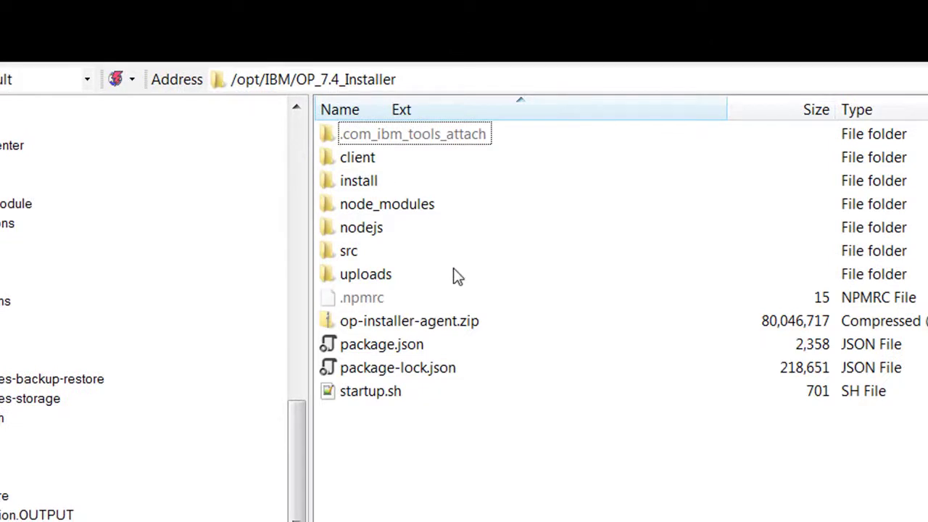
Open src/deployment/op-dev-kvm10/migration inside the installer folder and check it for the backup archives
{"action": "double_click", "coordinate": [348, 254]}
{"action": "double_click", "coordinate": [392, 251]}
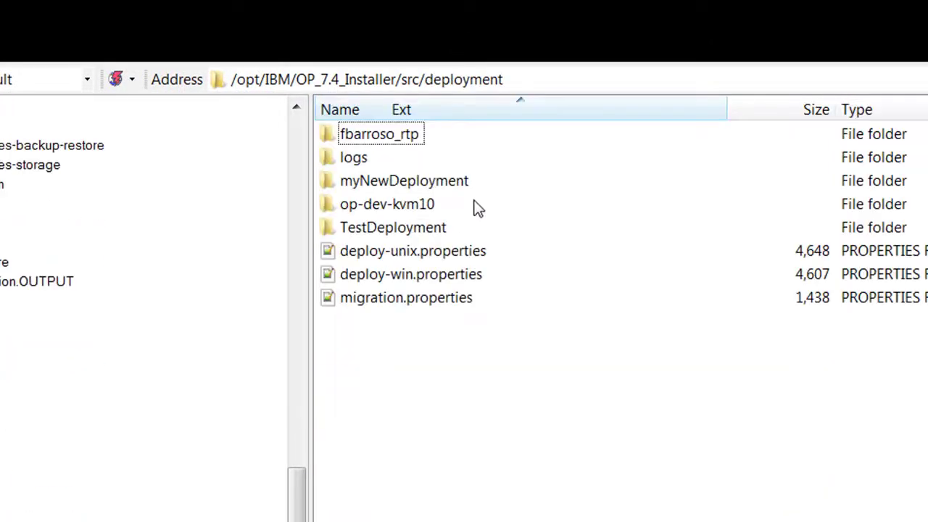
{"action": "double_click", "coordinate": [413, 205]}
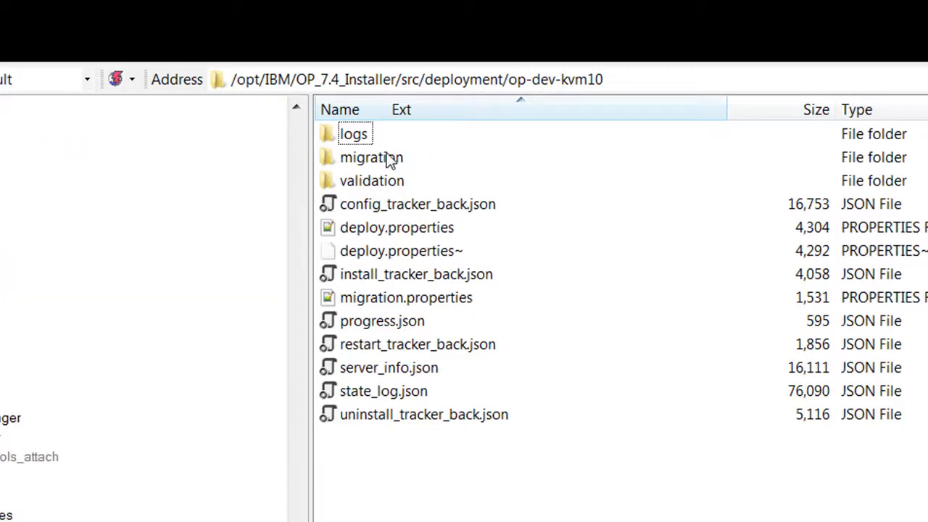
{"action": "double_click", "coordinate": [388, 158]}
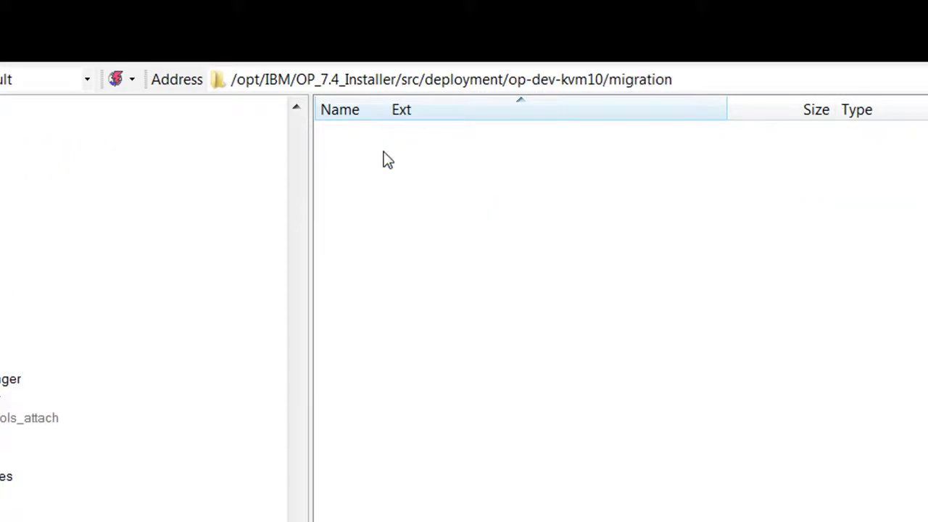
{"action": "right_click", "coordinate": [388, 159]}
{"action": "left_click", "coordinate": [408, 190]}
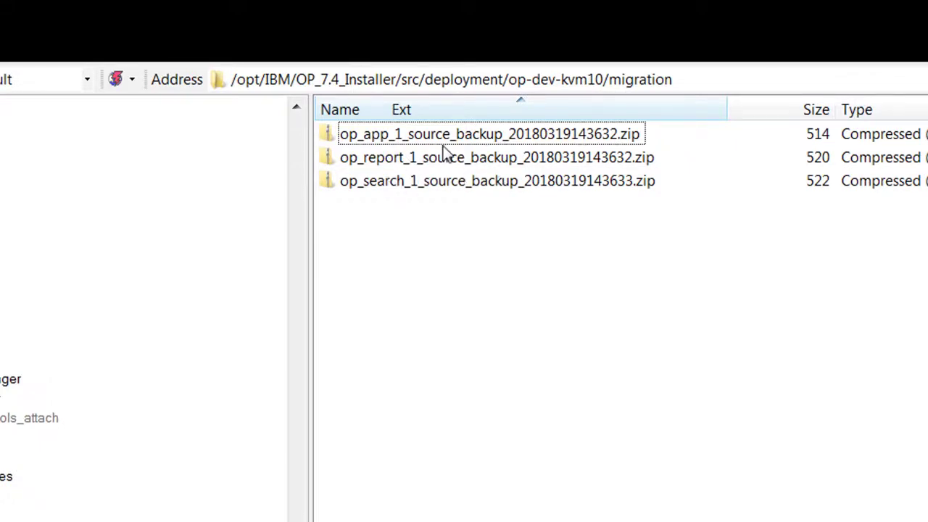
Switch back to the OpenPages Installer in Chrome and set the deployment task to Current Deployment
{"action": "left_click", "coordinate": [225, 519]}
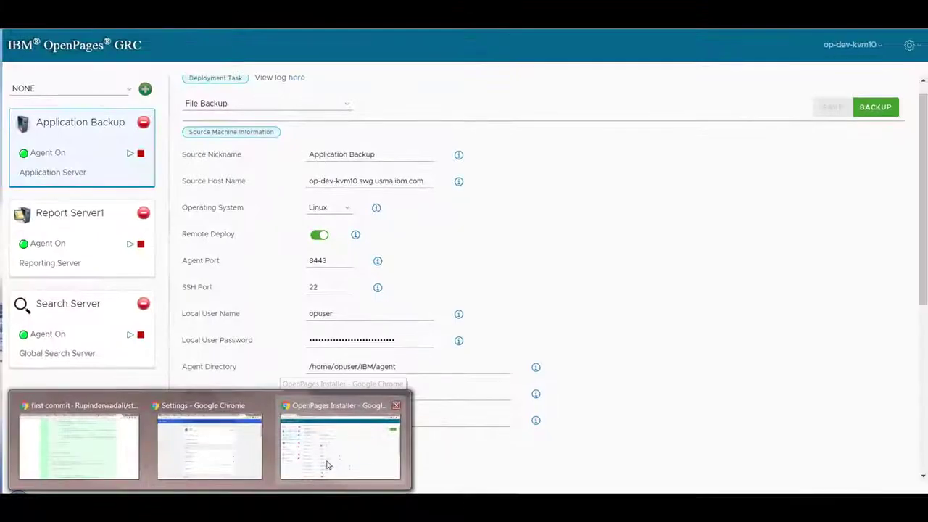
{"action": "left_click", "coordinate": [351, 509]}
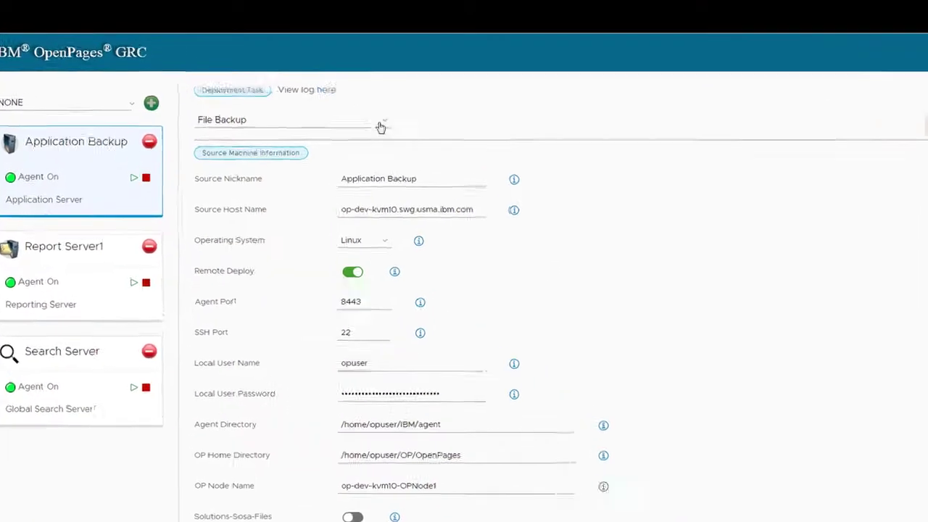
{"action": "left_click", "coordinate": [339, 108]}
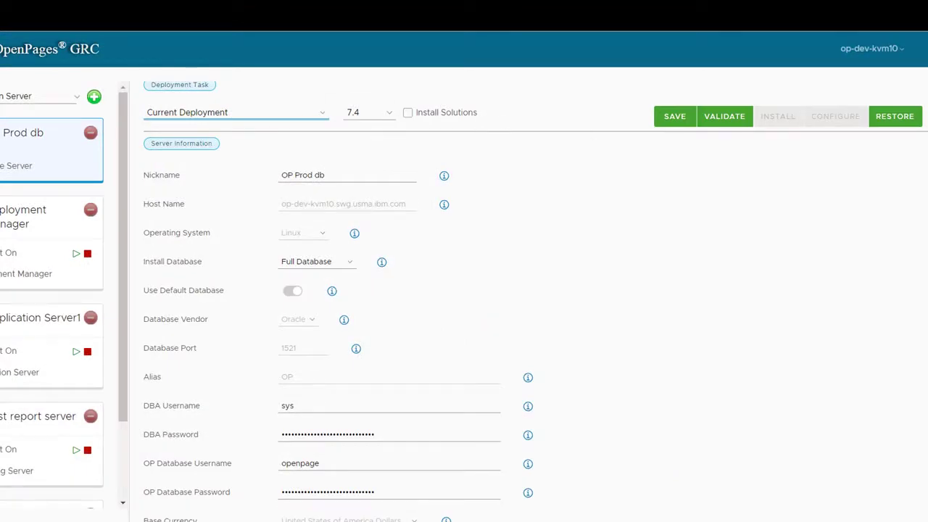
{"action": "scroll", "coordinate": [536, 302], "scroll_direction": "up", "scroll_amount": 1}
{"action": "left_click", "coordinate": [556, 104]}
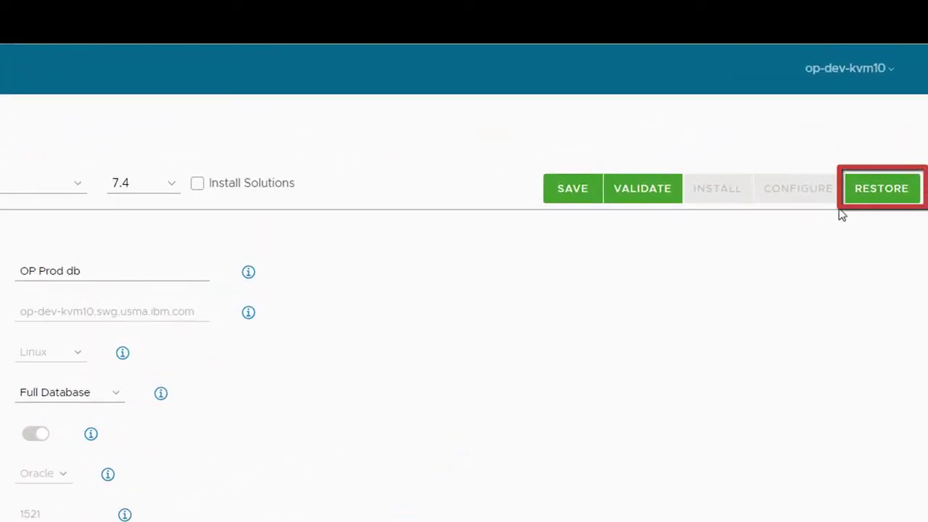
Restore the backed-up files to the current deployment, acknowledge the completion message and check the server list
{"action": "left_click", "coordinate": [886, 198]}
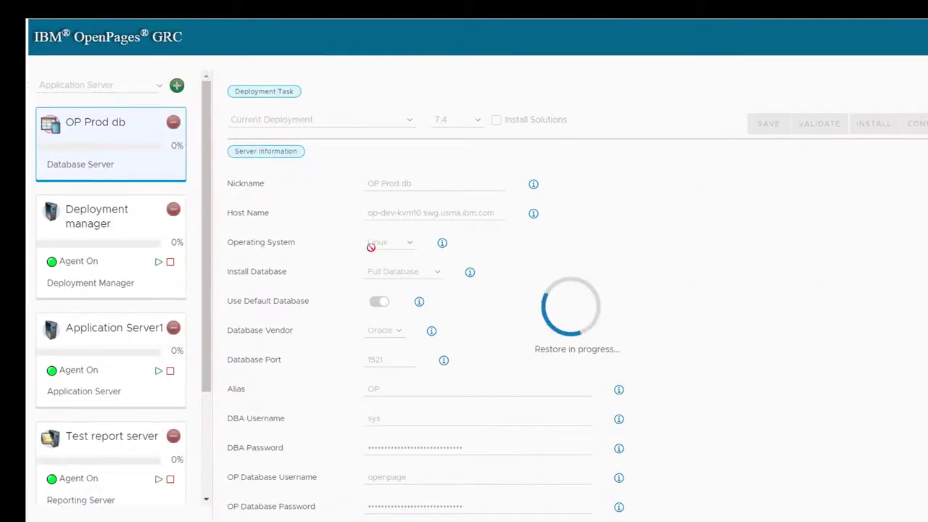
{"action": "mouse_move", "coordinate": [206, 178]}
{"action": "left_mouse_down"}
{"action": "mouse_move", "coordinate": [209, 263]}
{"action": "mouse_move", "coordinate": [225, 168]}
{"action": "mouse_move", "coordinate": [208, 188]}
{"action": "mouse_move", "coordinate": [208, 273]}
{"action": "left_mouse_up"}
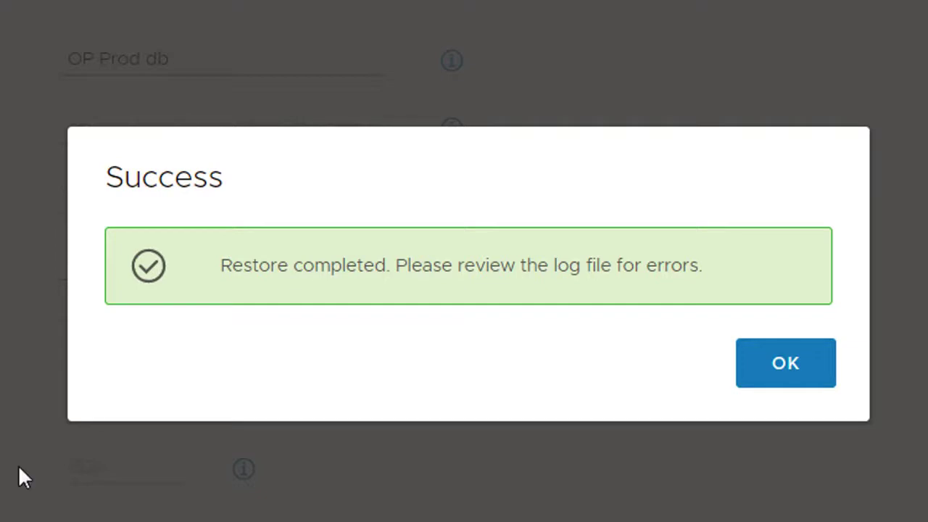
{"action": "left_click", "coordinate": [803, 374]}
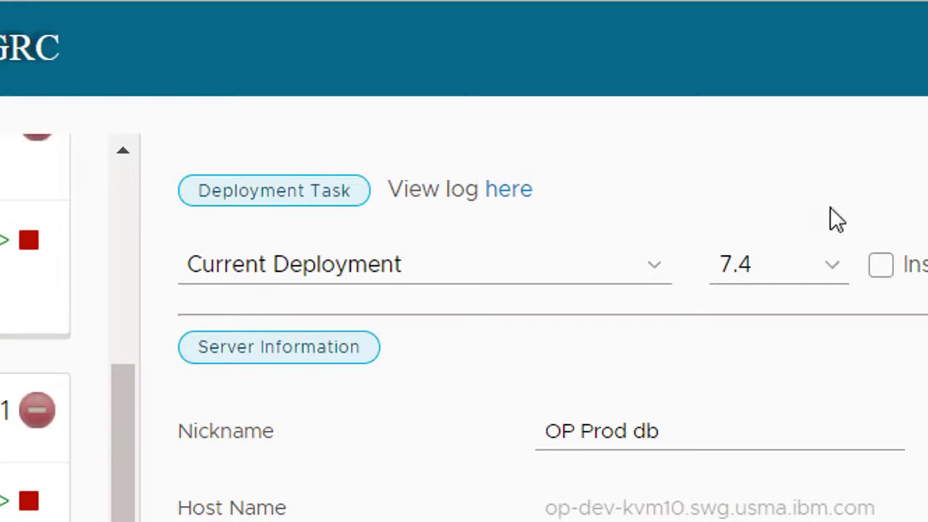
{"action": "left_click_drag", "start_coordinate": [116, 406], "coordinate": [143, 182]}
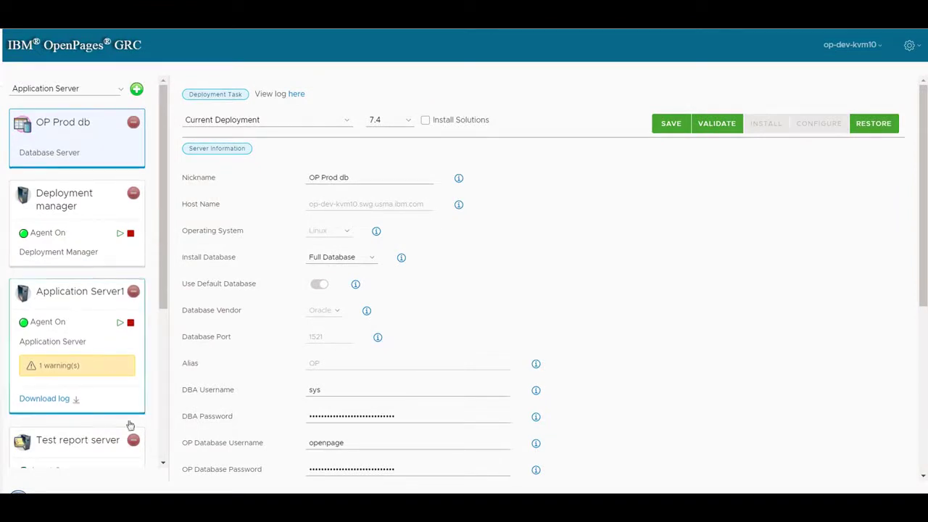
Switch to the op-dev-kvm10 server's remote file browser and refresh the agent's migration folder to check its contents
{"action": "mouse_move", "coordinate": [145, 505]}
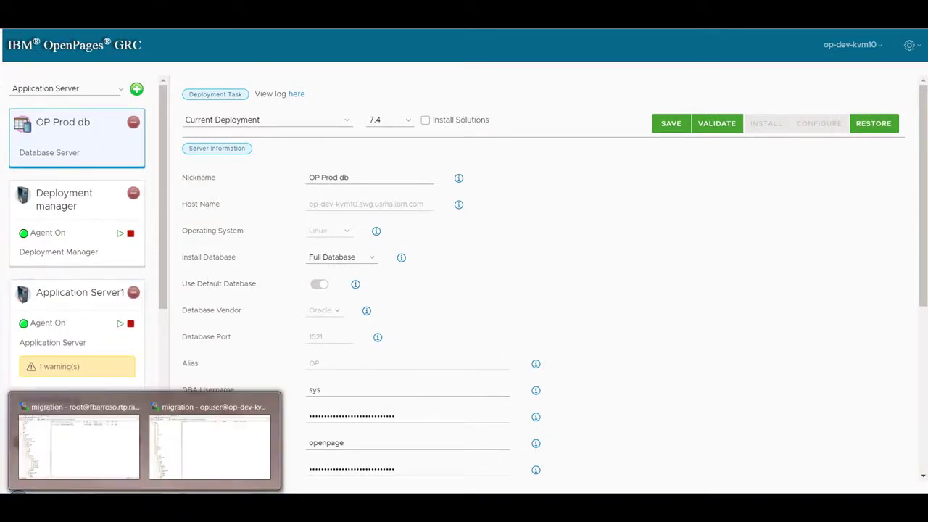
{"action": "left_click", "coordinate": [210, 444]}
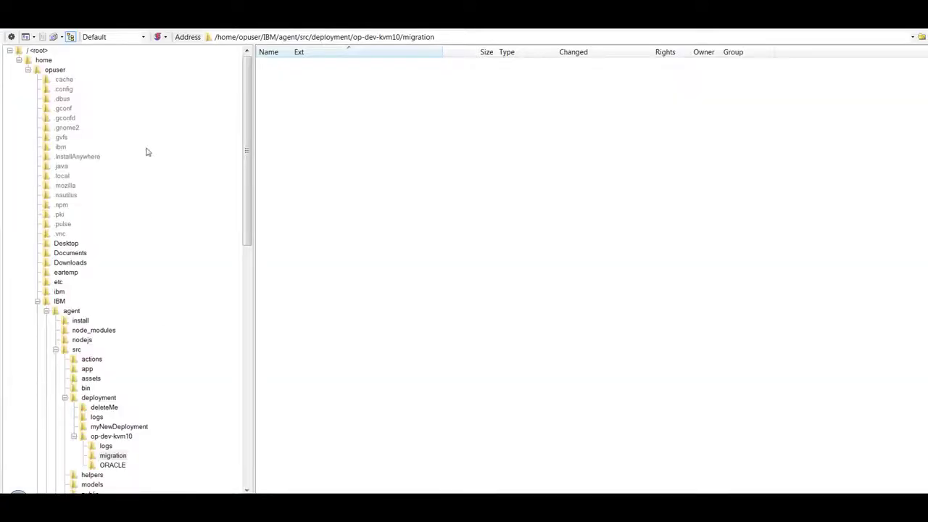
{"action": "right_click", "coordinate": [300, 117]}
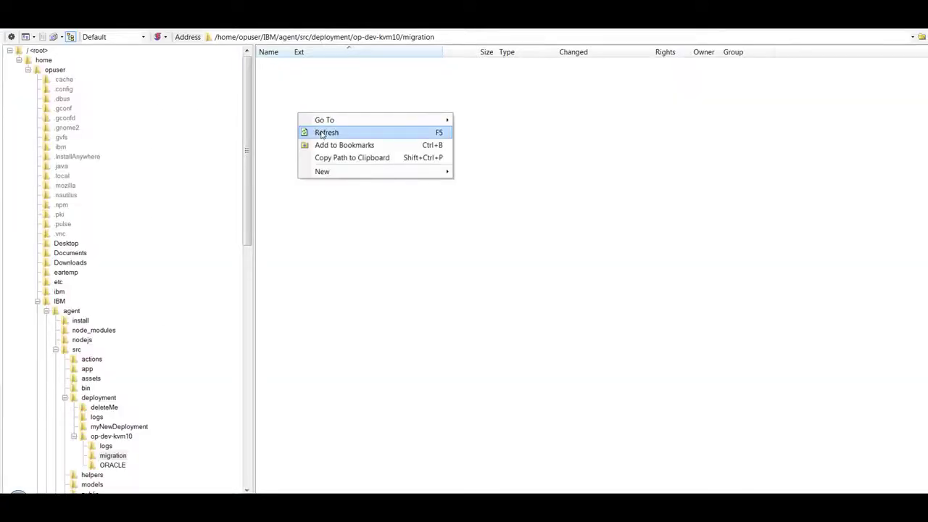
{"action": "left_click", "coordinate": [321, 132]}
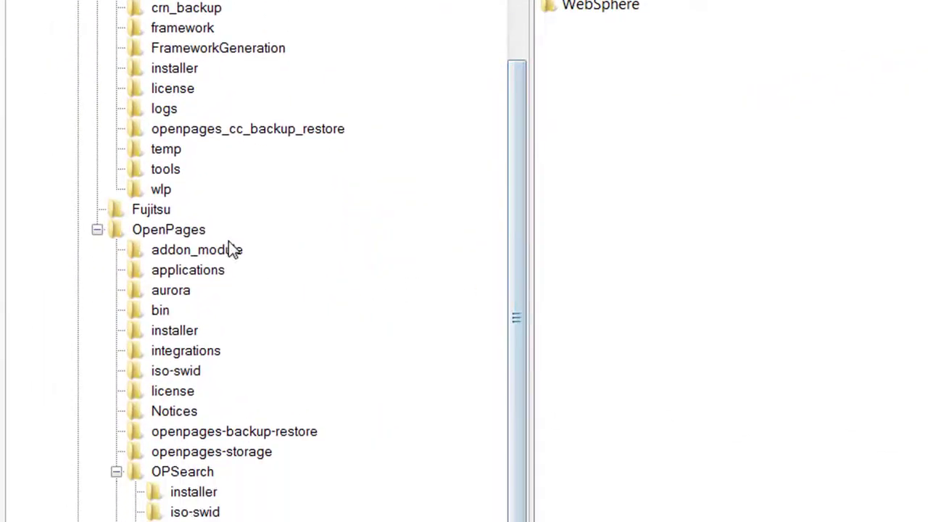
Open /home/opuser/OP/OpenPages, locate openpagesregistry.xml, and open the OPSearch subfolder to check the application and search server files
{"action": "left_click", "coordinate": [176, 230]}
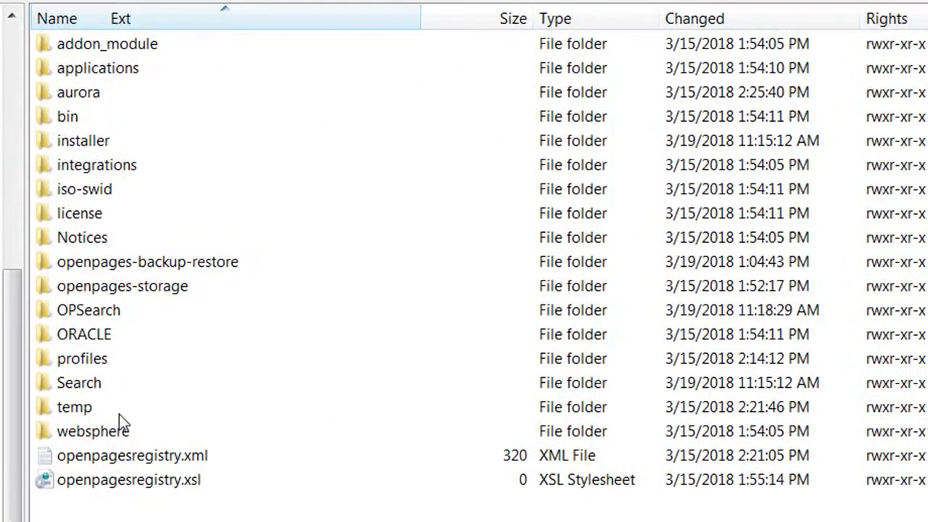
{"action": "left_click", "coordinate": [128, 456]}
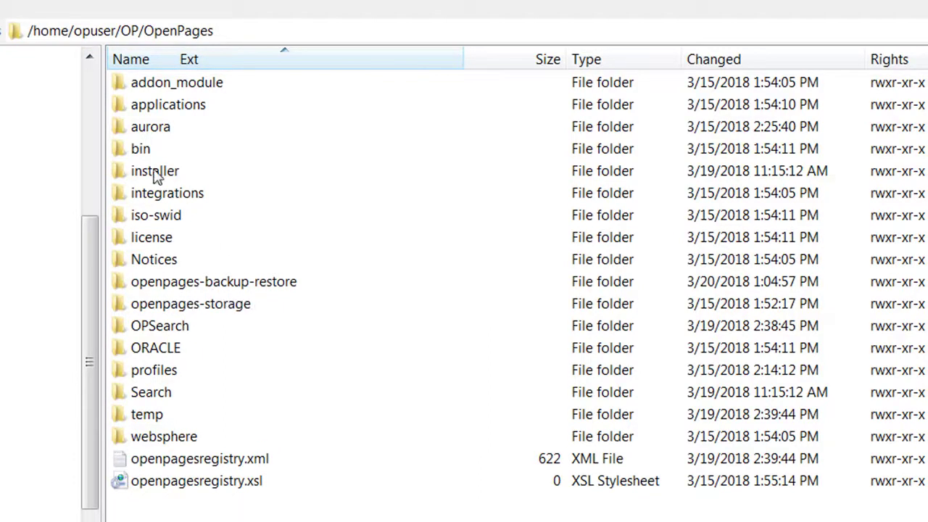
{"action": "double_click", "coordinate": [147, 330]}
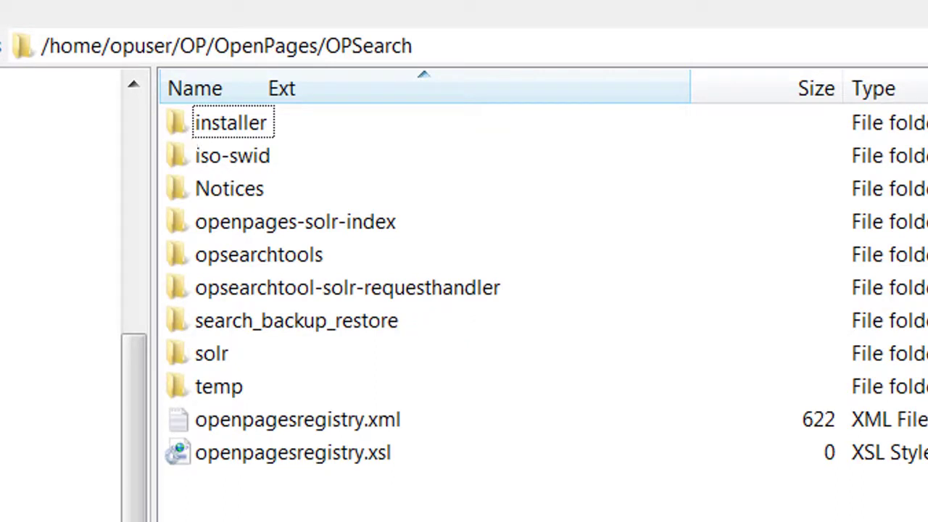
Return to the OP folder and open CommandCenter to check the reporting server's files
{"action": "key", "text": "BackSpace"}
{"action": "key", "text": "BackSpace"}
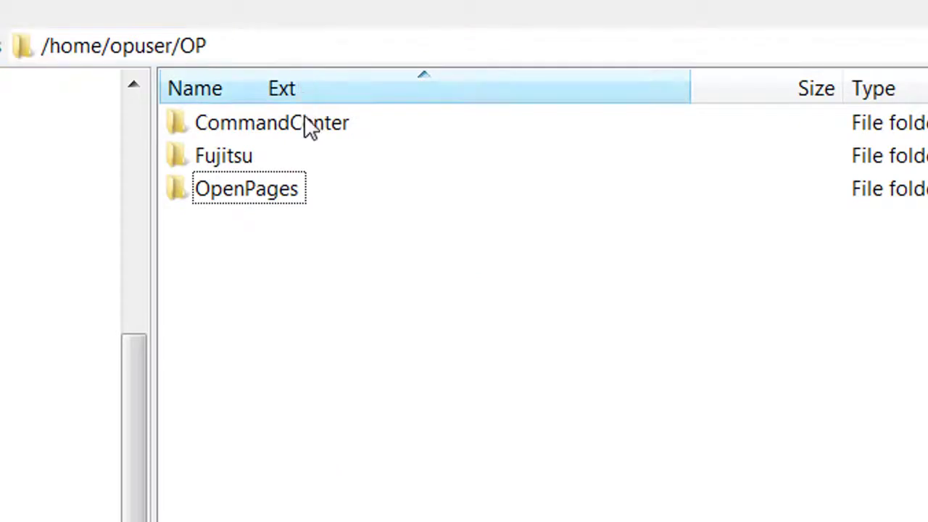
{"action": "double_click", "coordinate": [293, 129]}
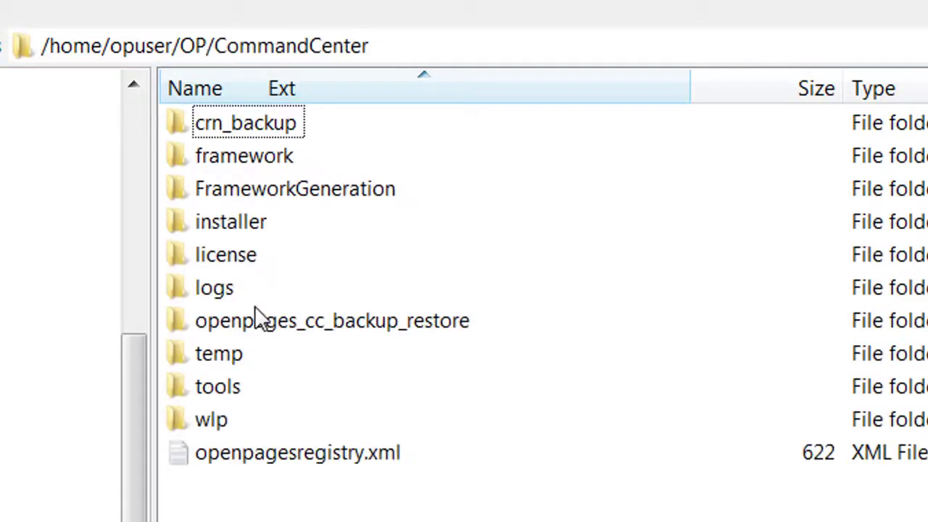